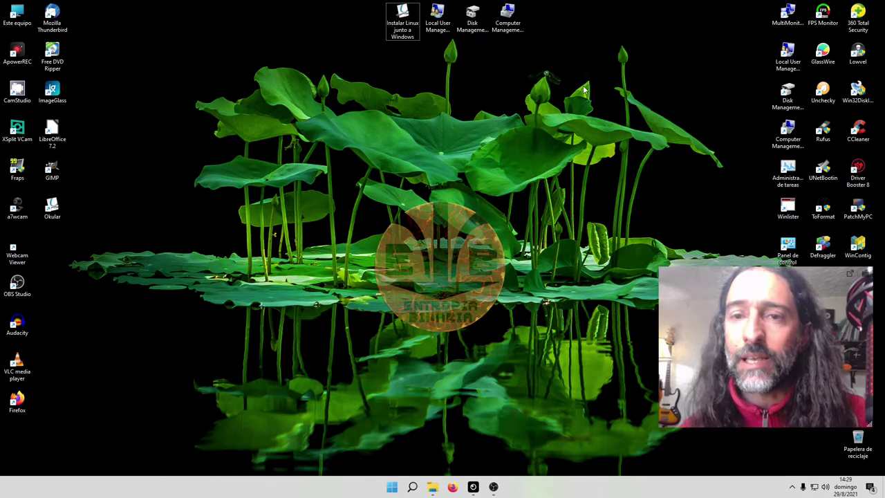
{"action": "left_click", "coordinate": [473, 19]}
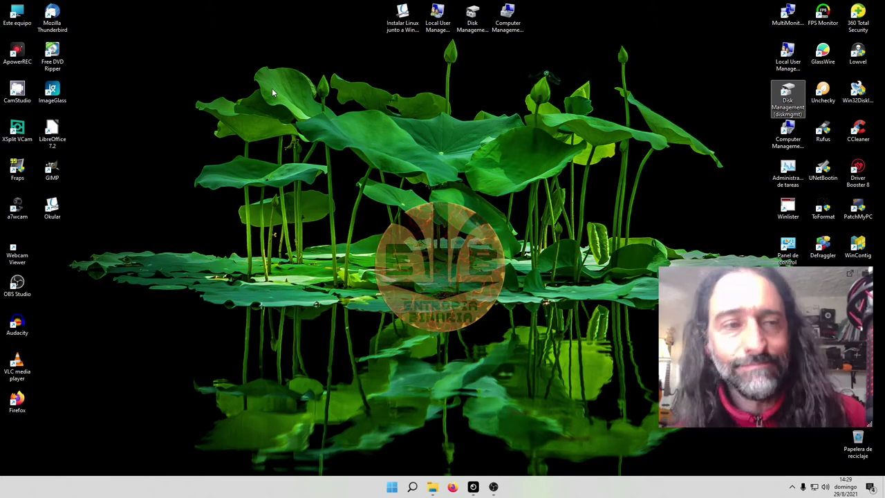
{"action": "right_click", "coordinate": [24, 14]}
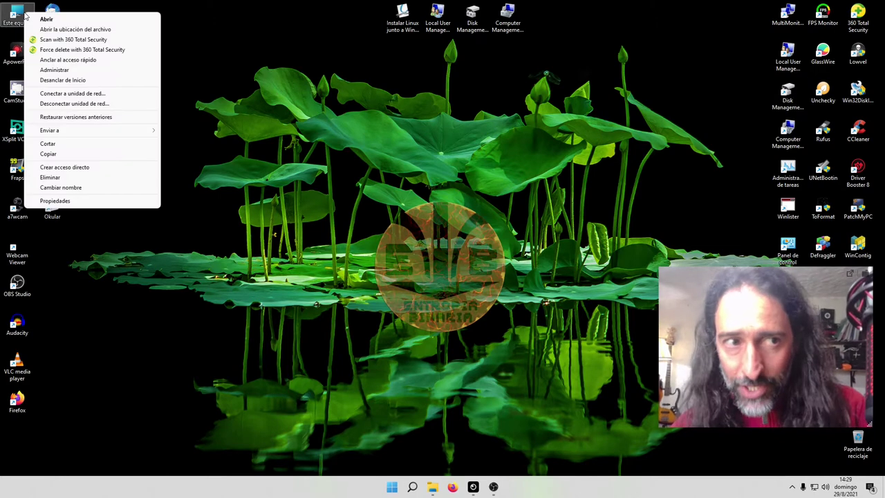
{"action": "left_click", "coordinate": [76, 72]}
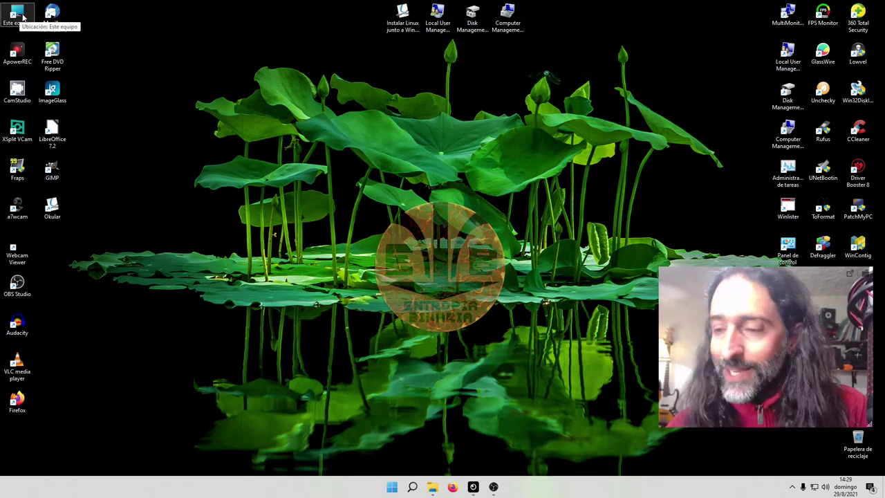
Open Computer Management for Este equipo from a File Explorer window, reposition it, and widen its console tree to show the full names
{"action": "double_click", "coordinate": [858, 440]}
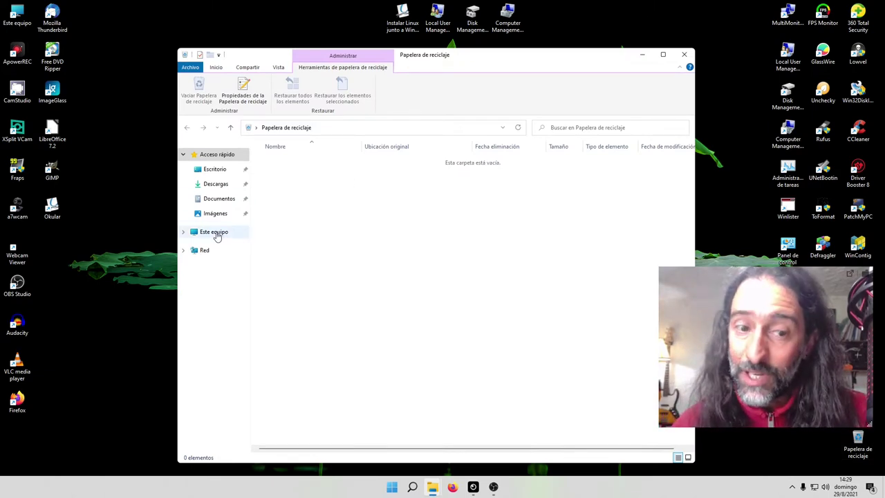
{"action": "right_click", "coordinate": [216, 236]}
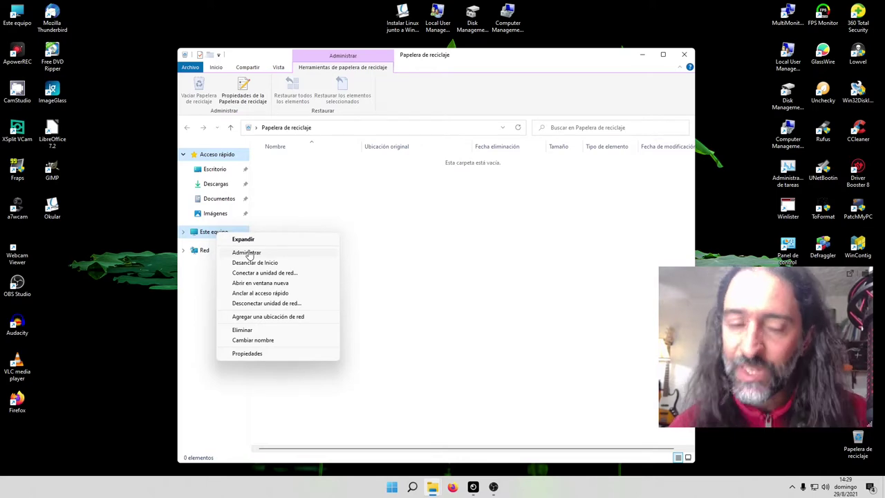
{"action": "left_click", "coordinate": [247, 252]}
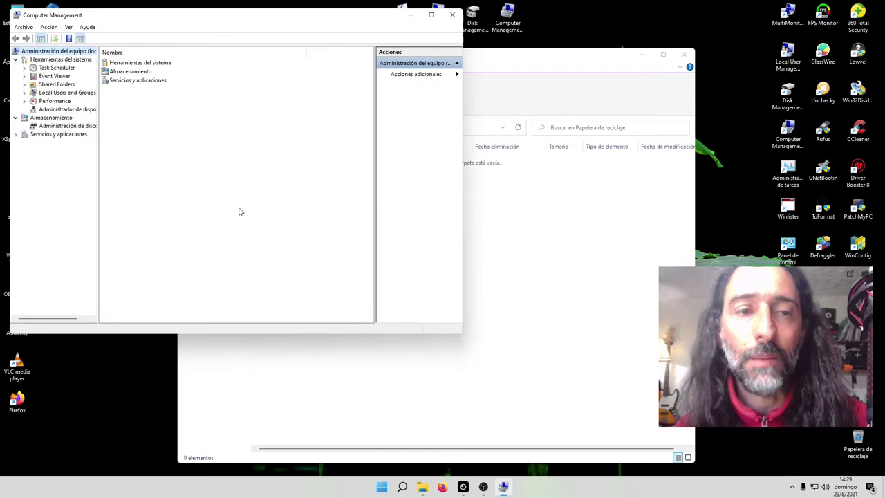
{"action": "left_click_drag", "start_coordinate": [221, 15], "coordinate": [428, 61]}
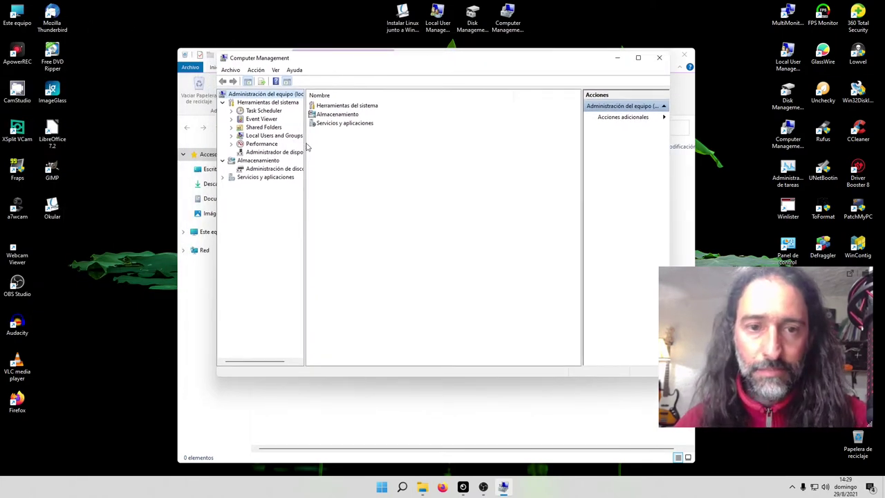
{"action": "left_click_drag", "start_coordinate": [305, 146], "coordinate": [324, 146]}
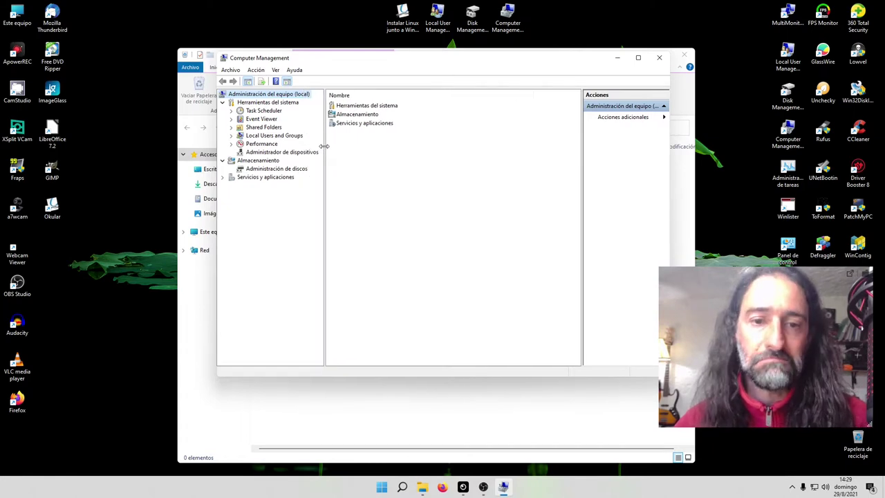
Try to load Administración de discos in the console, and close Computer Management and the Recycle Bin window
{"action": "left_click", "coordinate": [274, 169]}
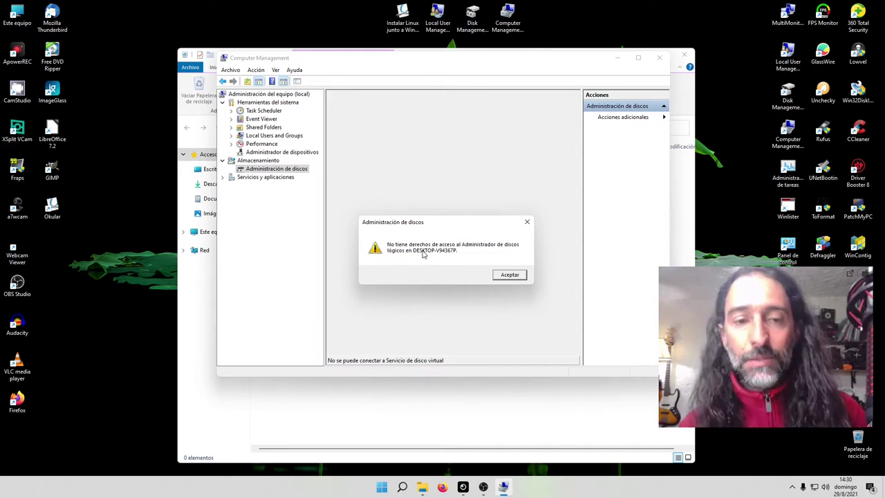
{"action": "left_click", "coordinate": [510, 275]}
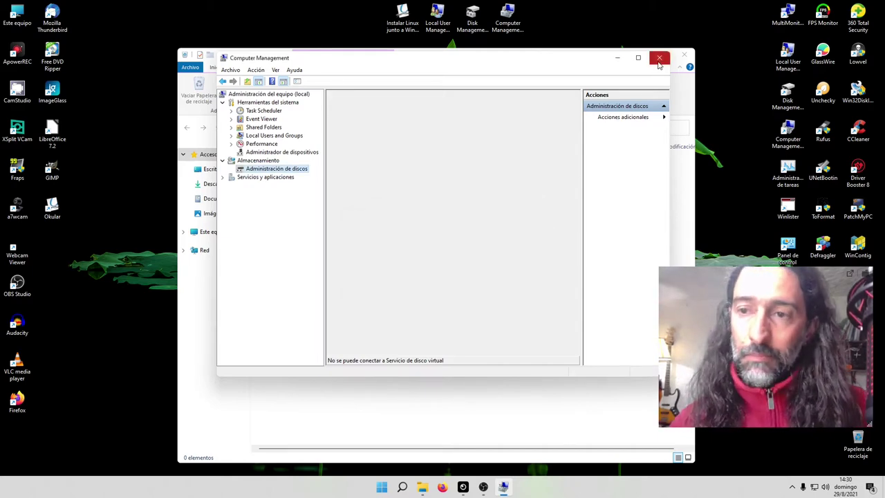
{"action": "left_click", "coordinate": [659, 59]}
{"action": "left_click", "coordinate": [683, 54]}
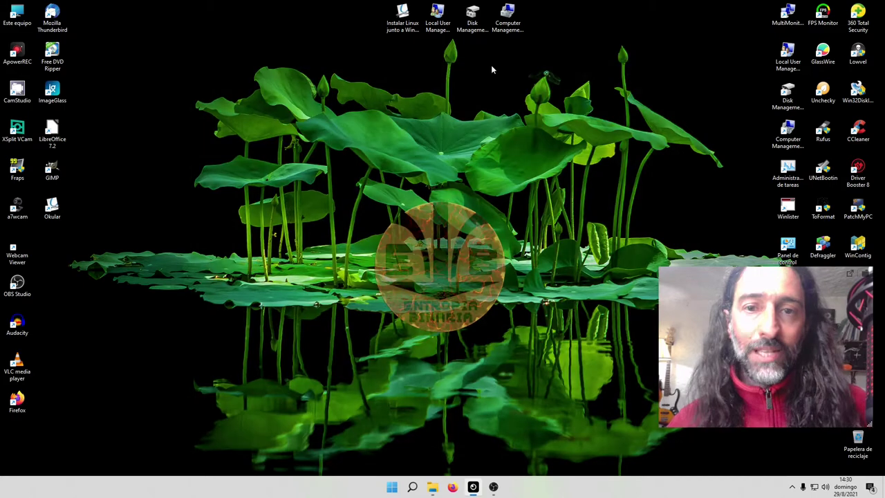
Try to load Administración de discos through Computer Management launched from the Este equipo desktop shortcut, and close the console
{"action": "right_click", "coordinate": [18, 17]}
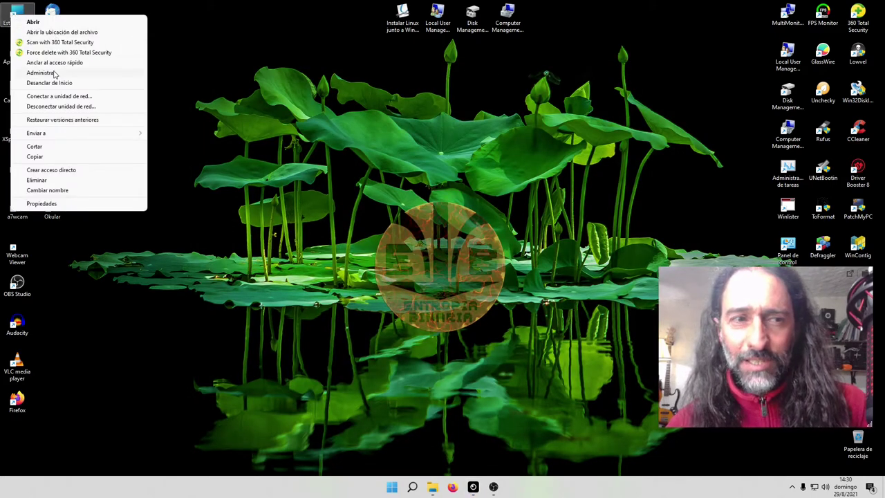
{"action": "left_click", "coordinate": [41, 73]}
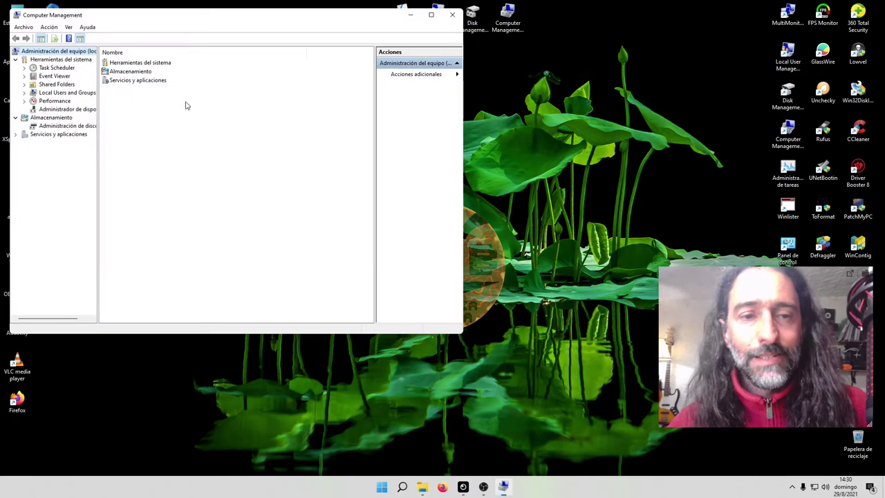
{"action": "left_click_drag", "start_coordinate": [241, 16], "coordinate": [406, 51]}
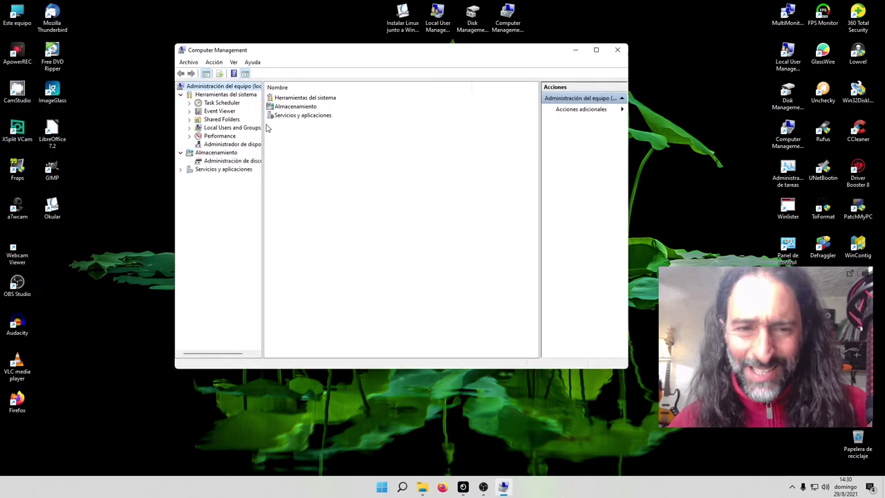
{"action": "left_click", "coordinate": [223, 161]}
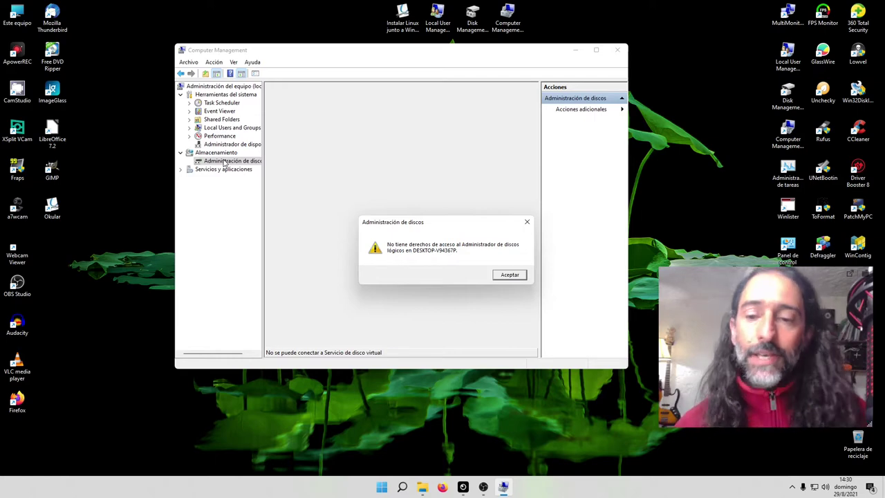
{"action": "left_click", "coordinate": [509, 275]}
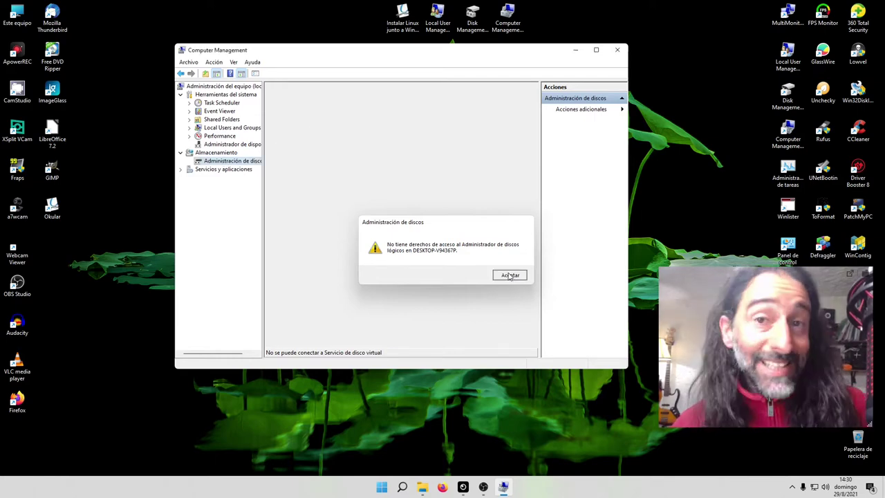
{"action": "left_click", "coordinate": [608, 53]}
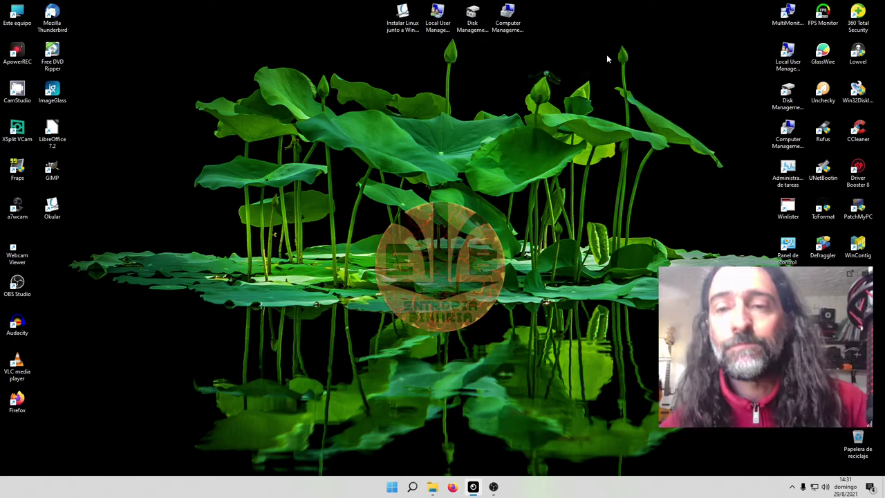
Run the Disk Management desktop shortcut as administrator, enter the administrator account password, and reposition the window on the desktop
{"action": "right_click", "coordinate": [469, 21]}
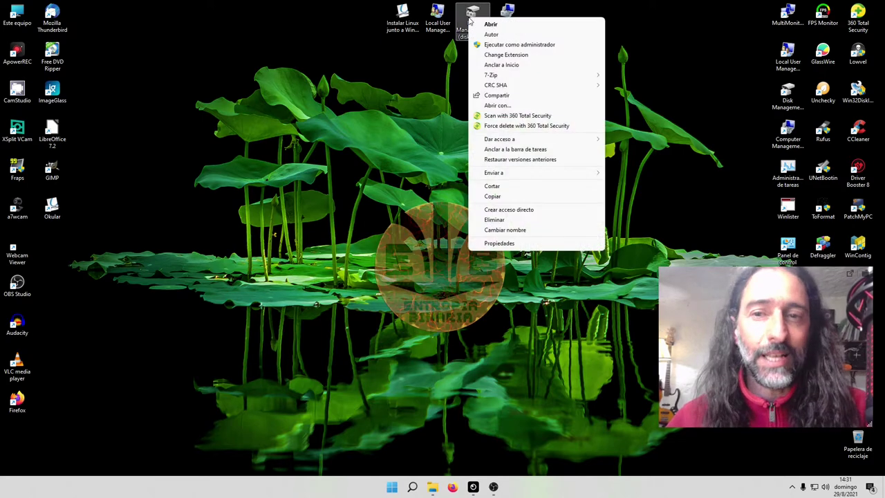
{"action": "left_click", "coordinate": [508, 44]}
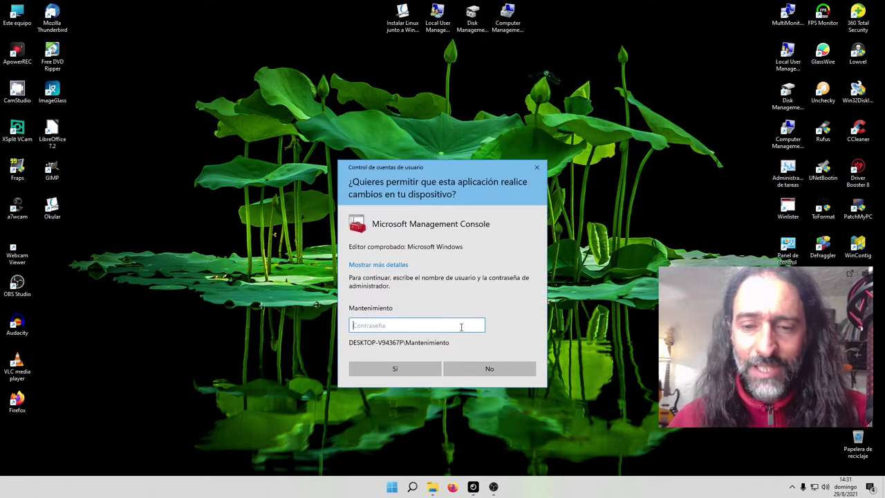
{"action": "type", "text": "****"}
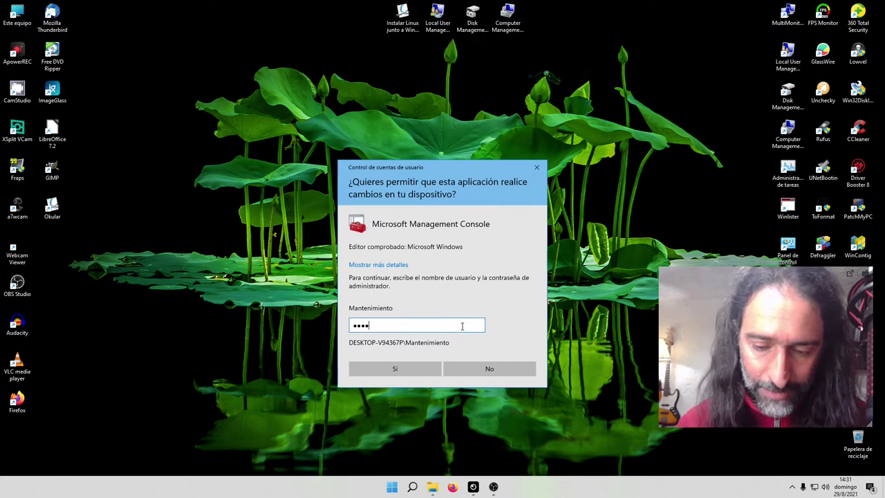
{"action": "key", "text": "Return"}
{"action": "left_click_drag", "start_coordinate": [302, 67], "coordinate": [405, 62]}
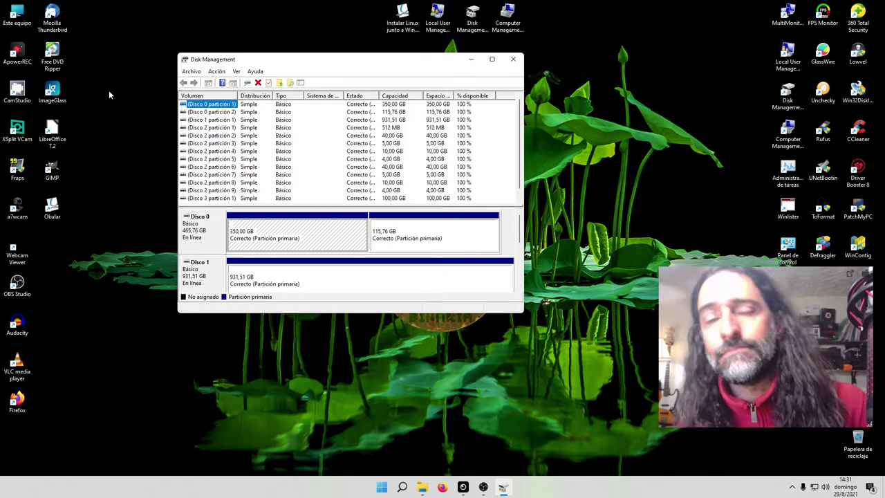
With Disk Management open, try Administración de discos again in a non-elevated Computer Management window, and close that window
{"action": "right_click", "coordinate": [18, 13]}
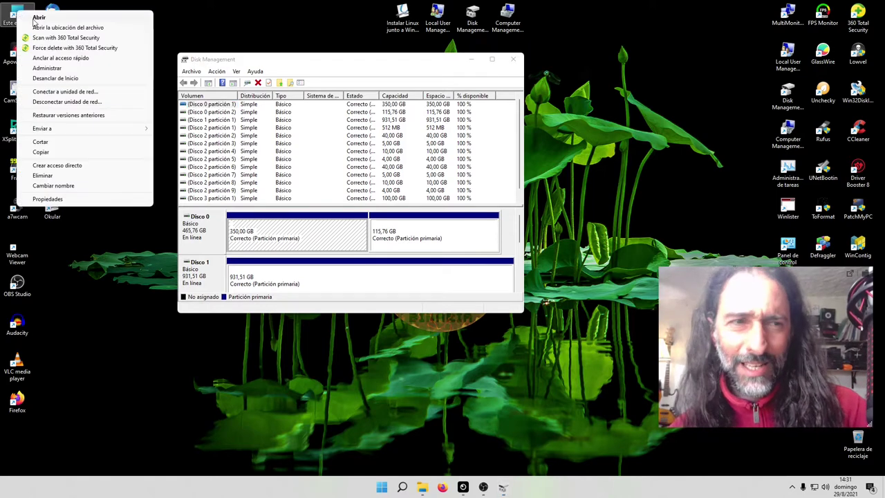
{"action": "left_click", "coordinate": [66, 69]}
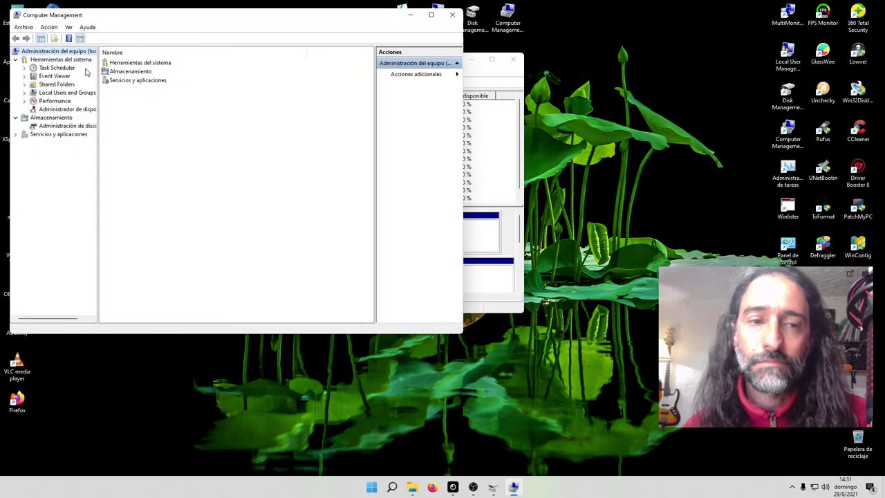
{"action": "left_click", "coordinate": [69, 128]}
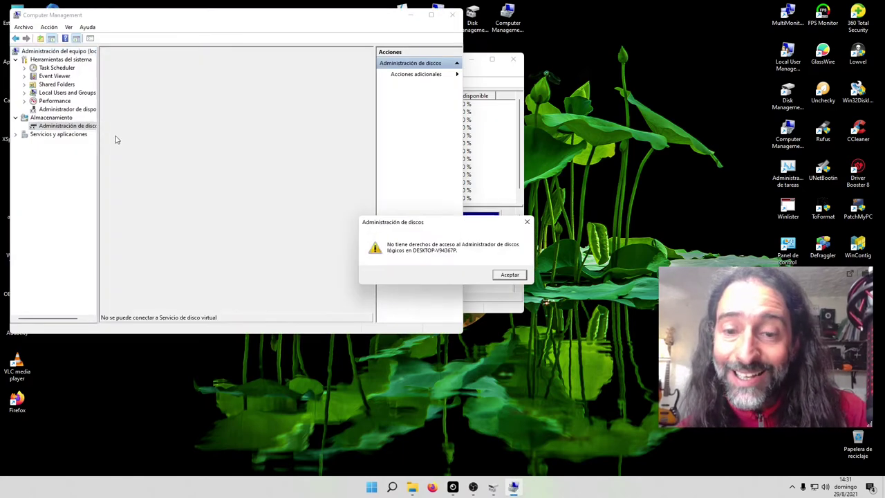
{"action": "left_click", "coordinate": [515, 275]}
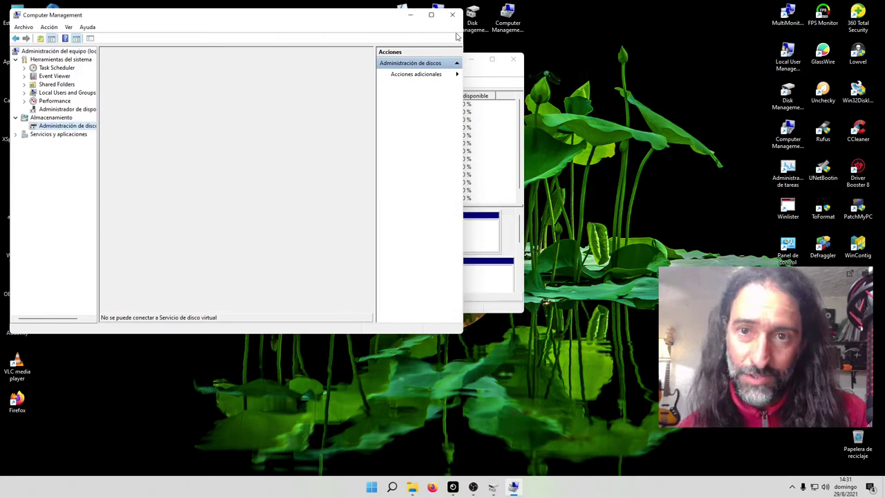
{"action": "left_click", "coordinate": [453, 15]}
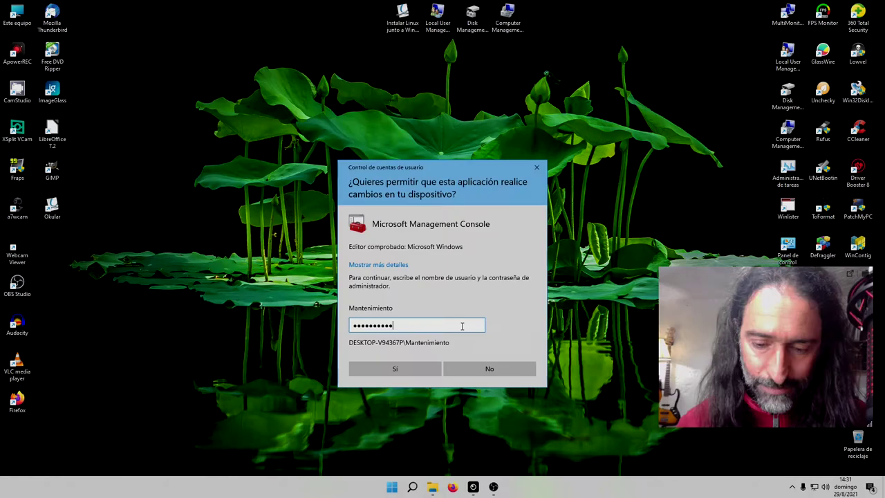
Enlarge the Disk Management window and lengthen the volume list so that every volume fits, including windows (C:)
{"action": "key", "text": "Return"}
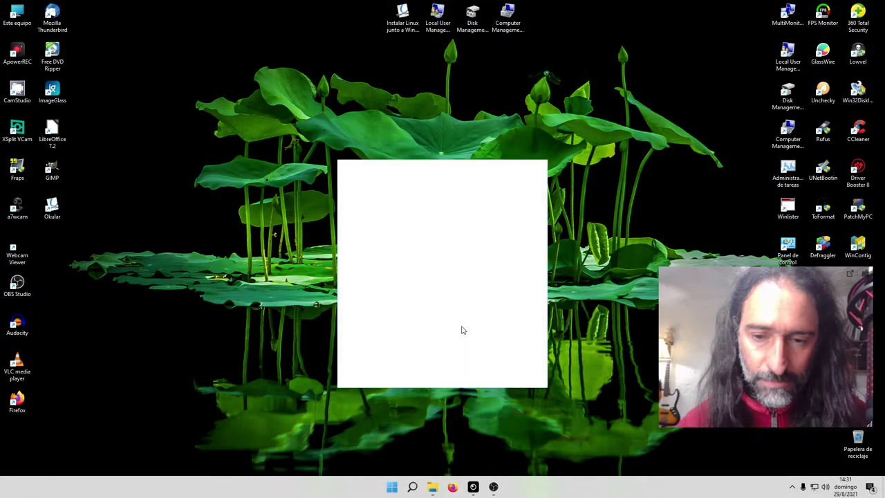
{"action": "double_click", "coordinate": [244, 52]}
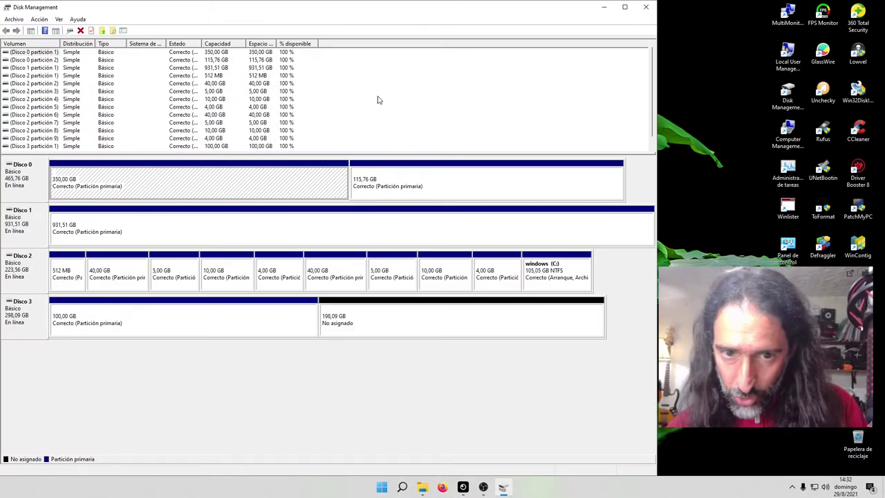
{"action": "left_click_drag", "start_coordinate": [374, 153], "coordinate": [376, 184]}
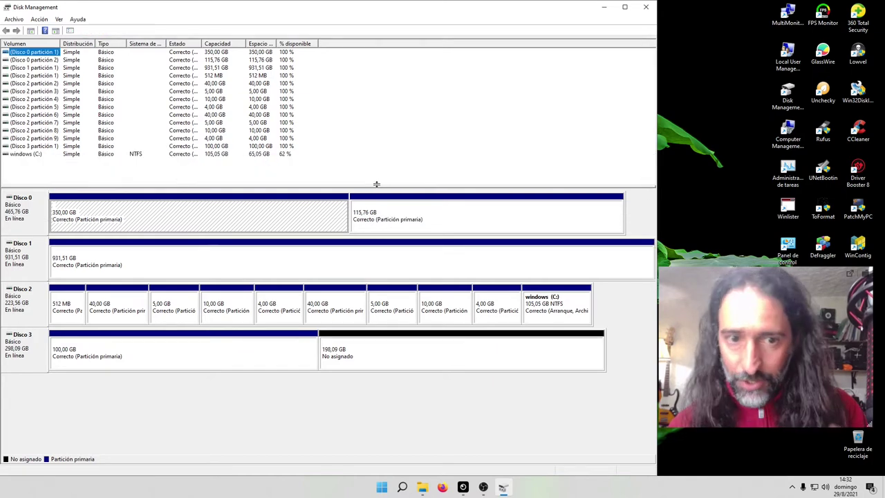
Check which operations are available for the windows (C:) volume on Disco 2, without applying any
{"action": "left_click", "coordinate": [384, 147]}
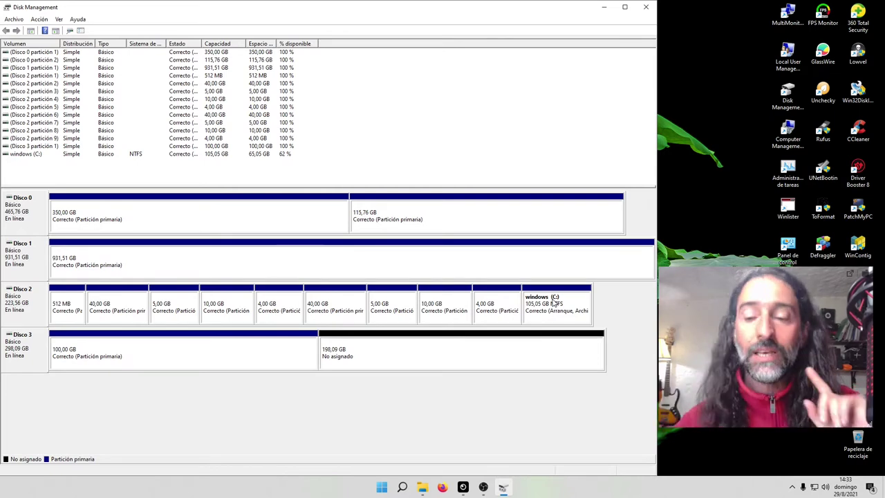
{"action": "right_click", "coordinate": [552, 304]}
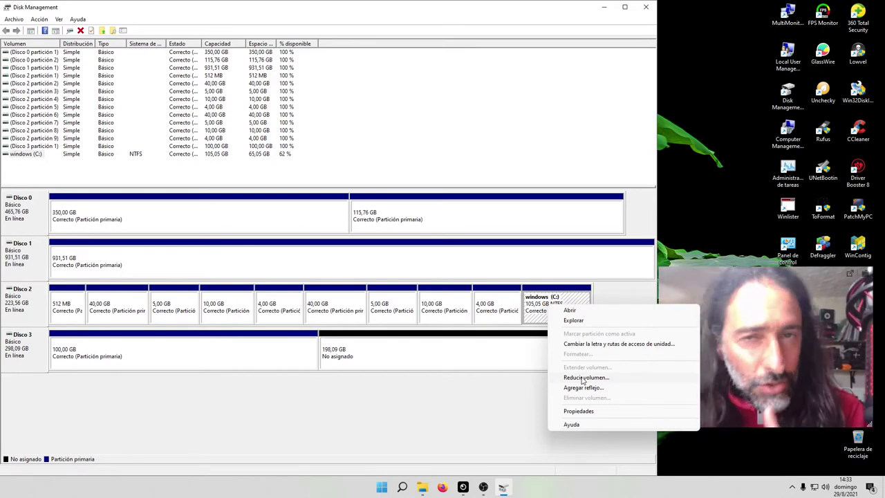
{"action": "left_click", "coordinate": [472, 408]}
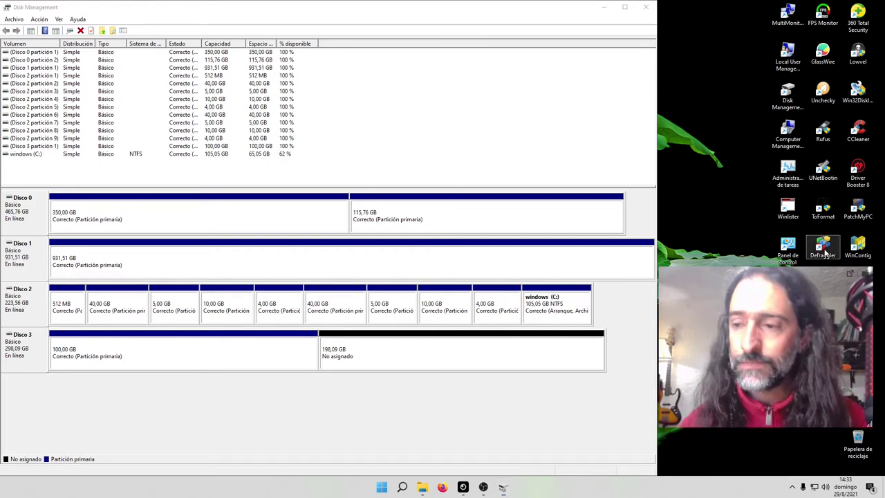
Open Defraggler, authorise it with the administrator account password, and analyze the fragmentation of the windows (C:) drive
{"action": "double_click", "coordinate": [822, 250]}
{"action": "type", "text": "********"}
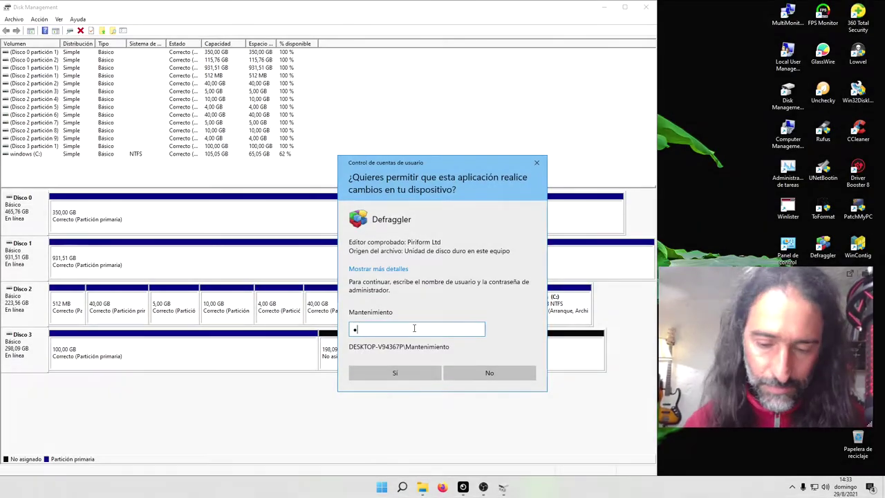
{"action": "key", "text": "Return"}
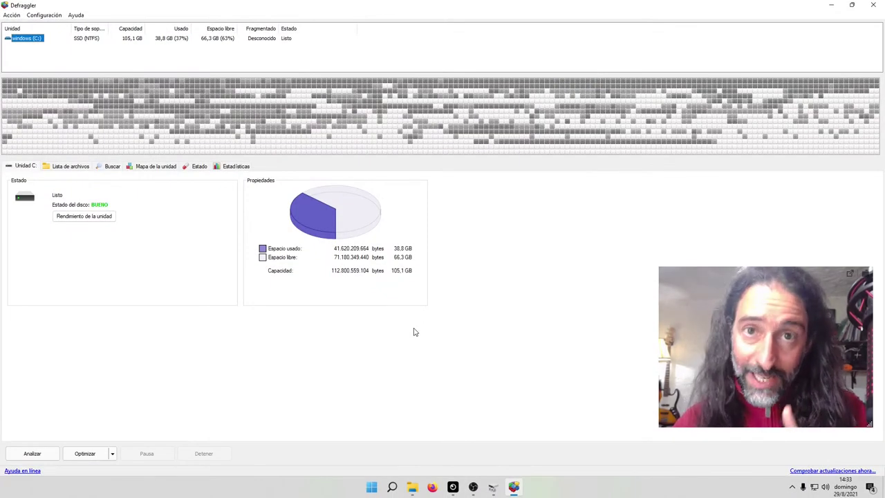
{"action": "right_click", "coordinate": [25, 40]}
{"action": "left_click", "coordinate": [36, 46]}
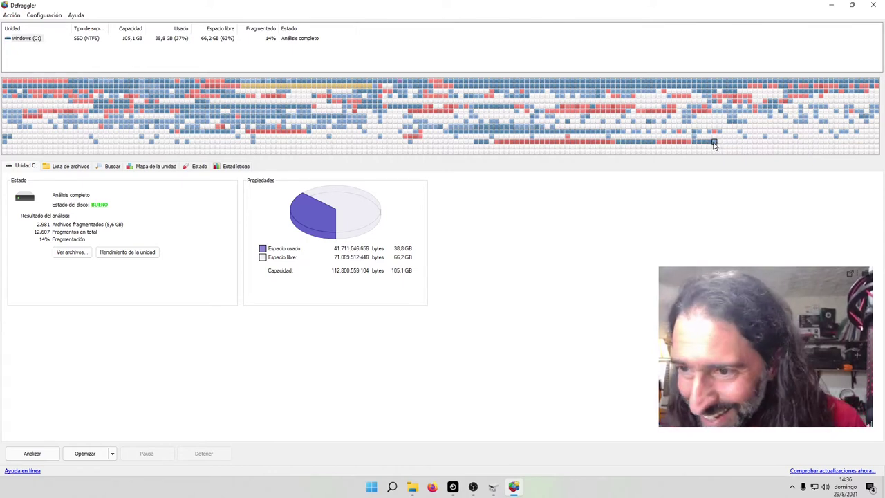
Inspect which file occupies the last filled block of the C: drive map, widening the Ruta column to read its full path
{"action": "left_click", "coordinate": [714, 143]}
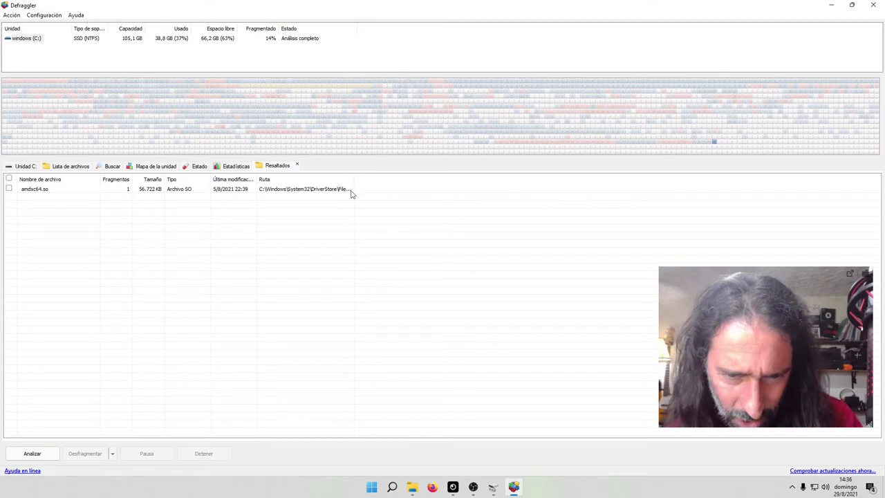
{"action": "left_click_drag", "start_coordinate": [354, 178], "coordinate": [546, 176]}
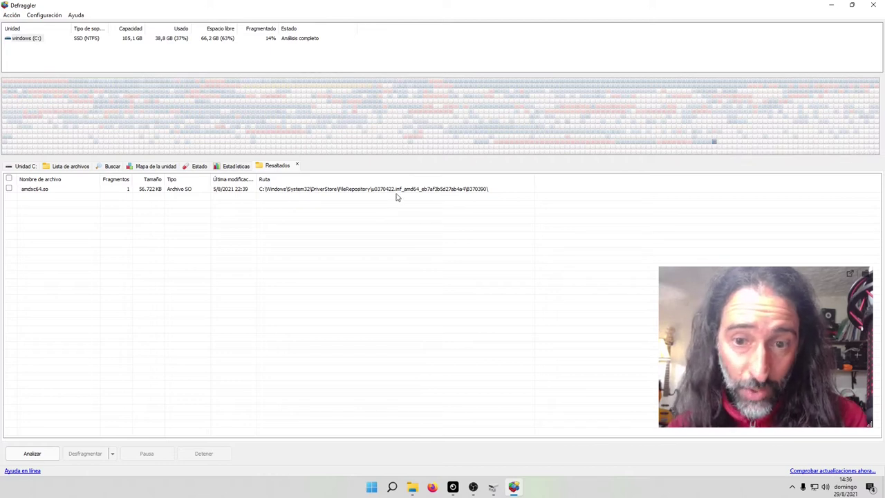
{"action": "left_click", "coordinate": [714, 142]}
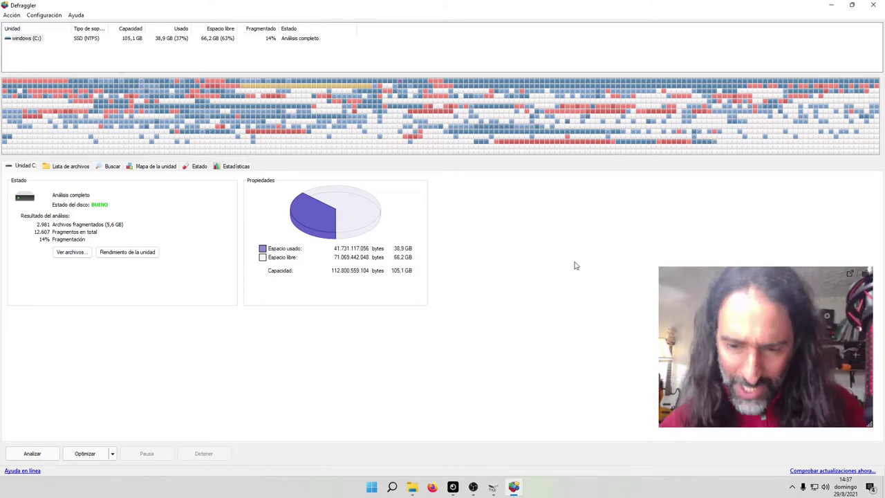
Switch to Disk Management and check how far the windows (C:) volume on Disco 2 can be reduced, without shrinking it
{"action": "left_click", "coordinate": [493, 488]}
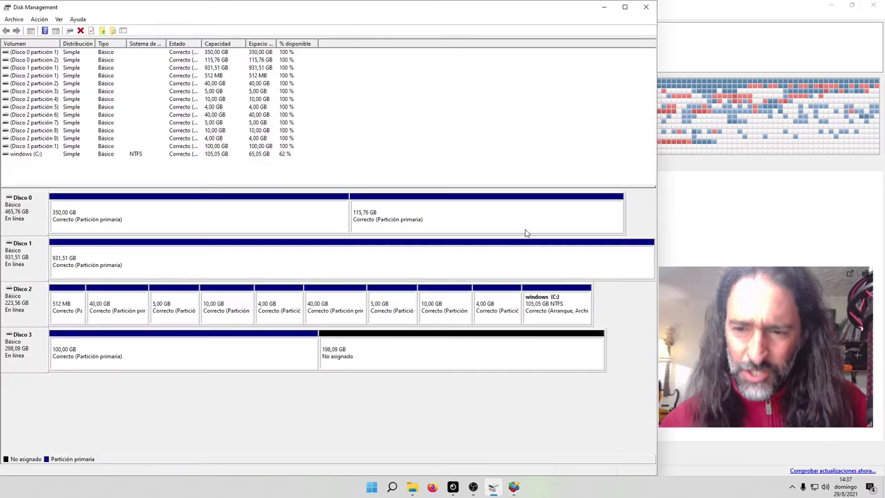
{"action": "right_click", "coordinate": [562, 314]}
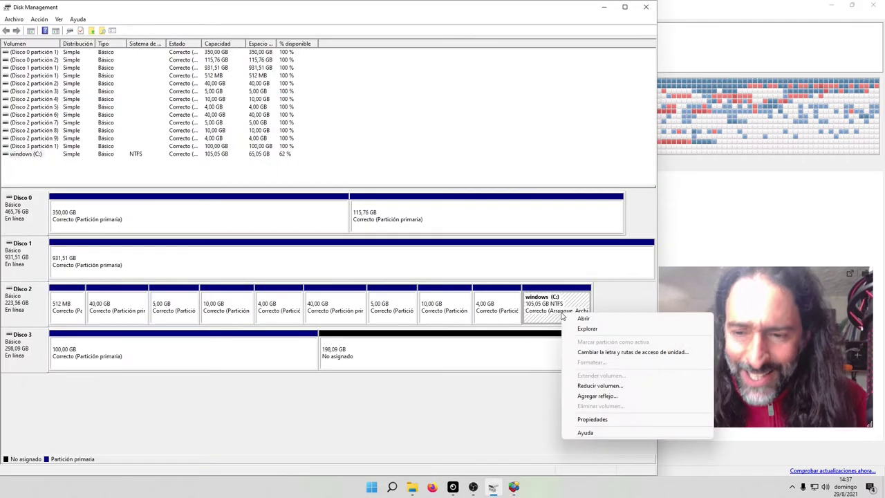
{"action": "left_click", "coordinate": [599, 385]}
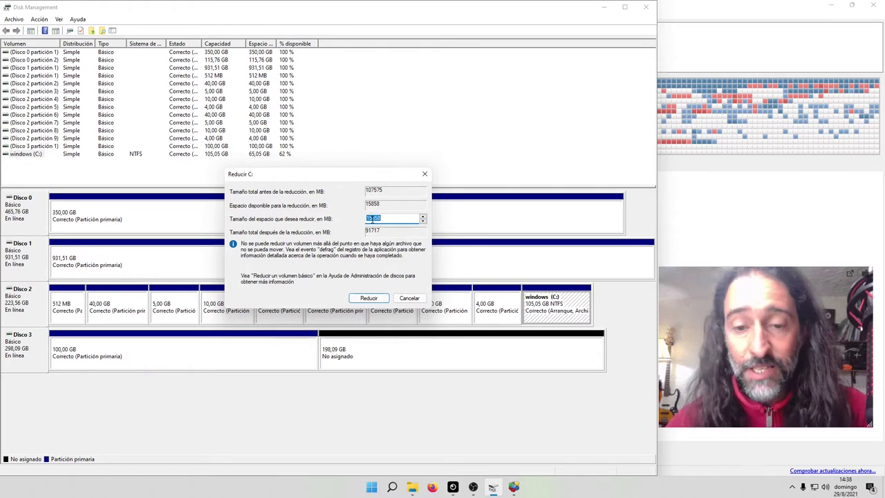
{"action": "left_click", "coordinate": [409, 298]}
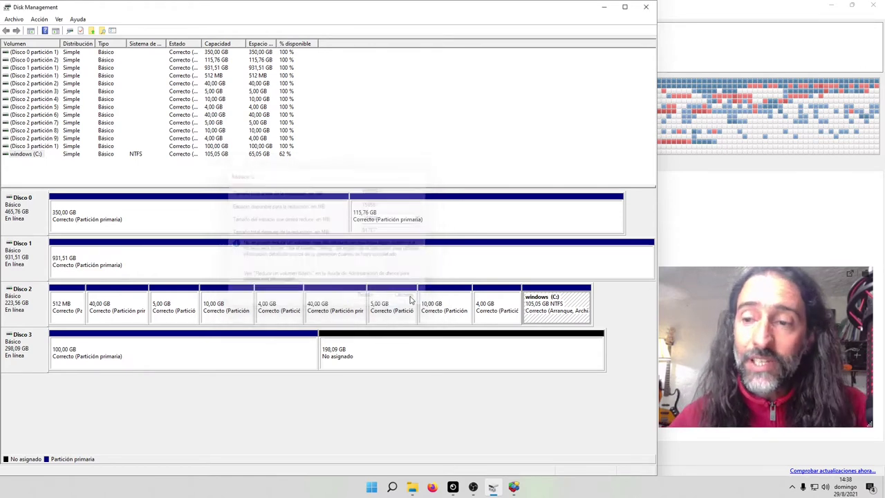
Return to Defraggler and start a full defragmentation of the windows (C:) drive, accepting the solid-state drive warning
{"action": "left_click", "coordinate": [708, 9]}
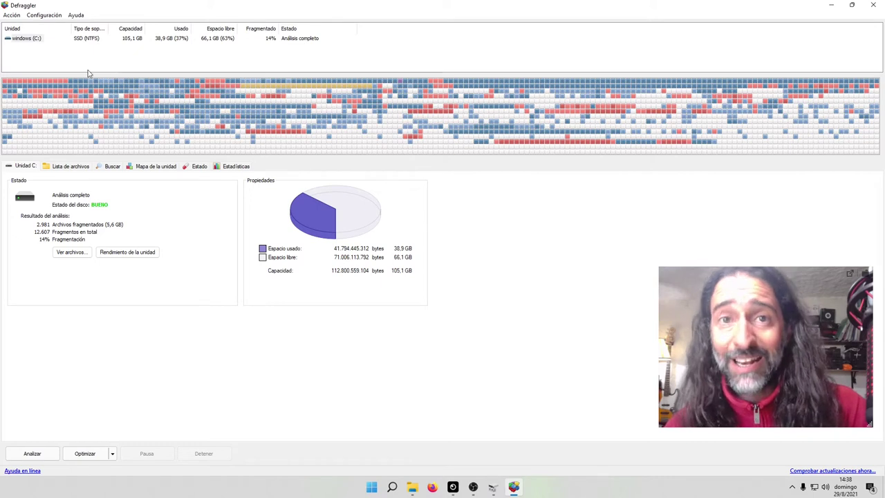
{"action": "right_click", "coordinate": [26, 39]}
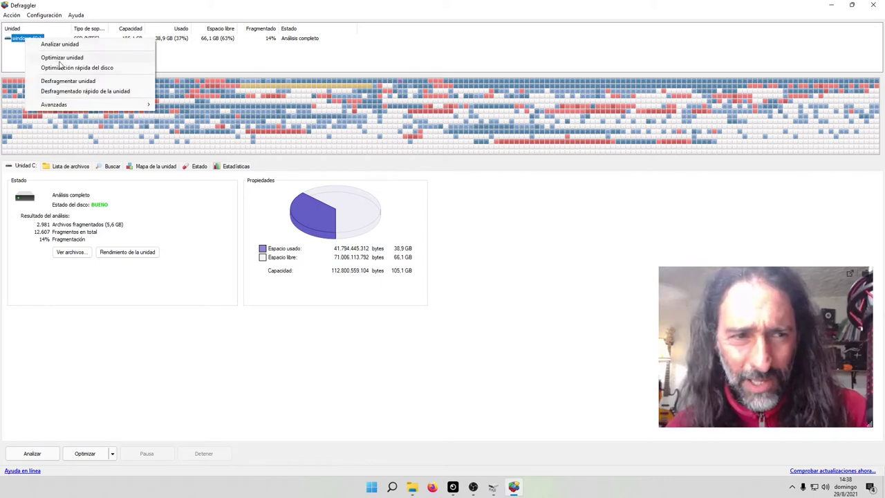
{"action": "left_click", "coordinate": [67, 81]}
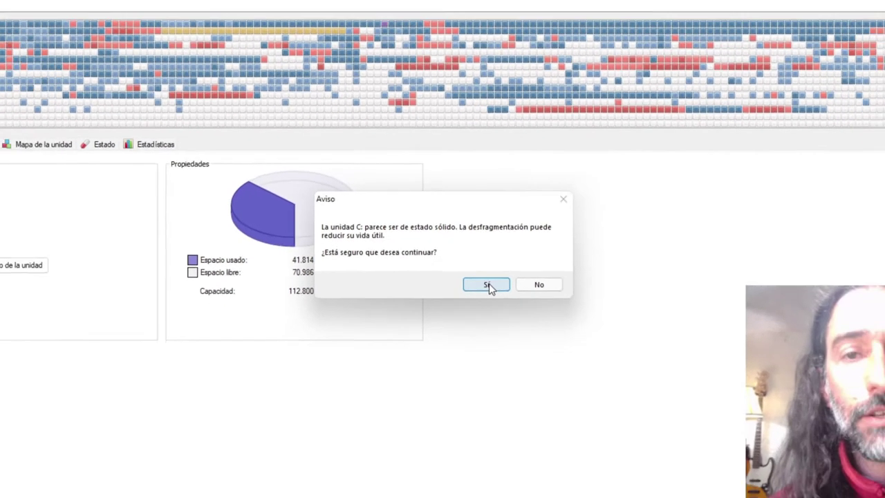
{"action": "left_click", "coordinate": [517, 323]}
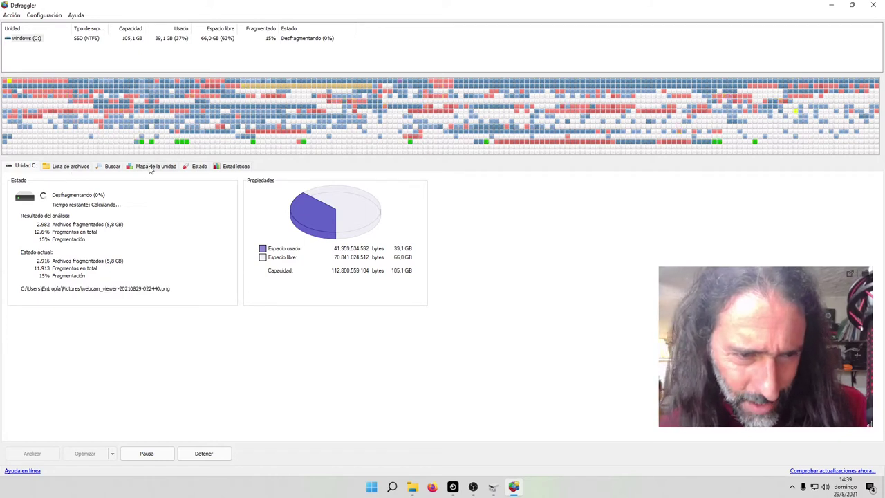
Review the drive map's colour legend and the list of fragmented files, ending on the C: drive status
{"action": "left_click", "coordinate": [150, 167]}
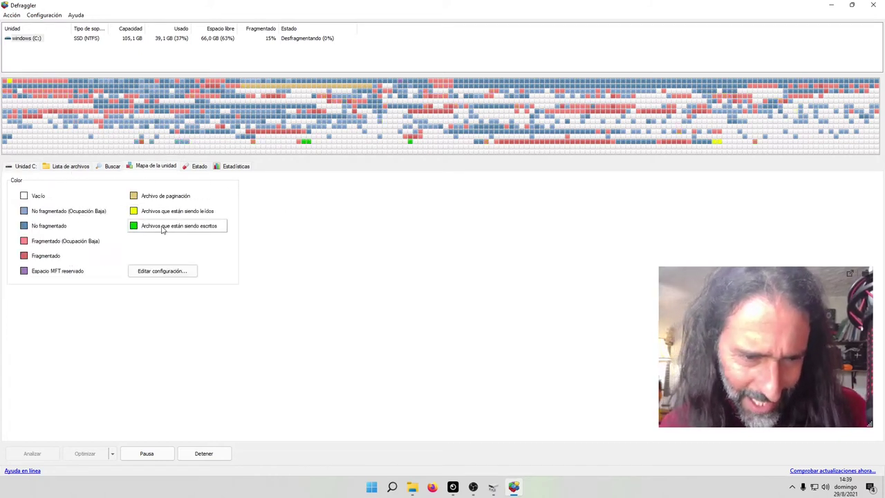
{"action": "left_click", "coordinate": [26, 167]}
{"action": "left_click", "coordinate": [66, 166]}
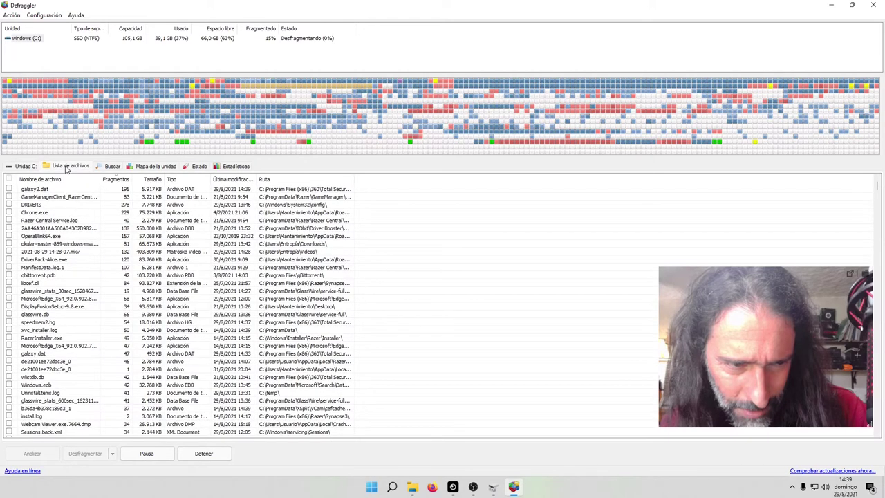
{"action": "left_click", "coordinate": [26, 166]}
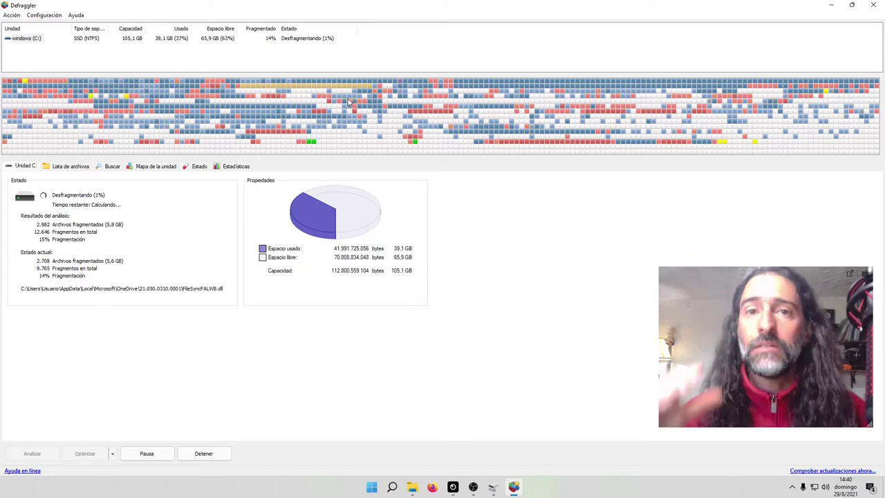
Switch to Disk Management and query the reducible space of windows (C:) while the defragmentation is running
{"action": "left_click", "coordinate": [492, 486]}
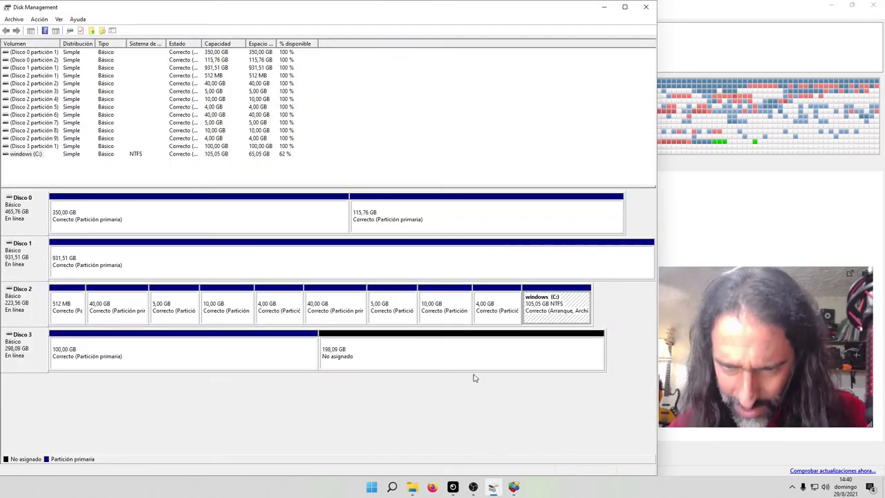
{"action": "right_click", "coordinate": [547, 315]}
{"action": "left_click", "coordinate": [592, 386]}
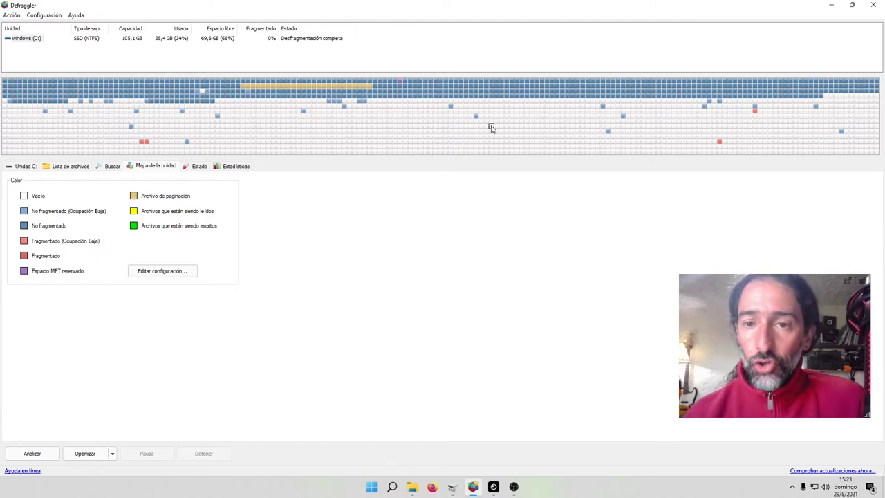
Examine the defragmented drive map, and check in Disk Management how far windows (C:) can be reduced without shrinking it
{"action": "mouse_move", "coordinate": [482, 120]}
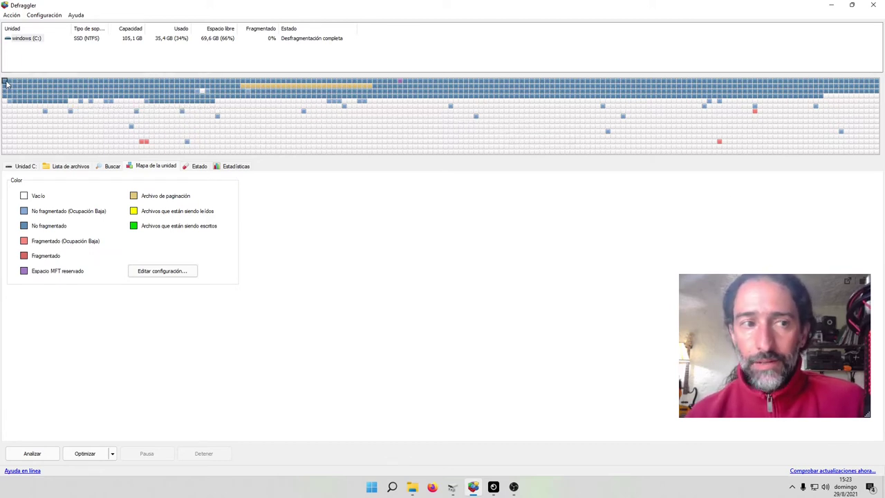
{"action": "mouse_move", "coordinate": [6, 83]}
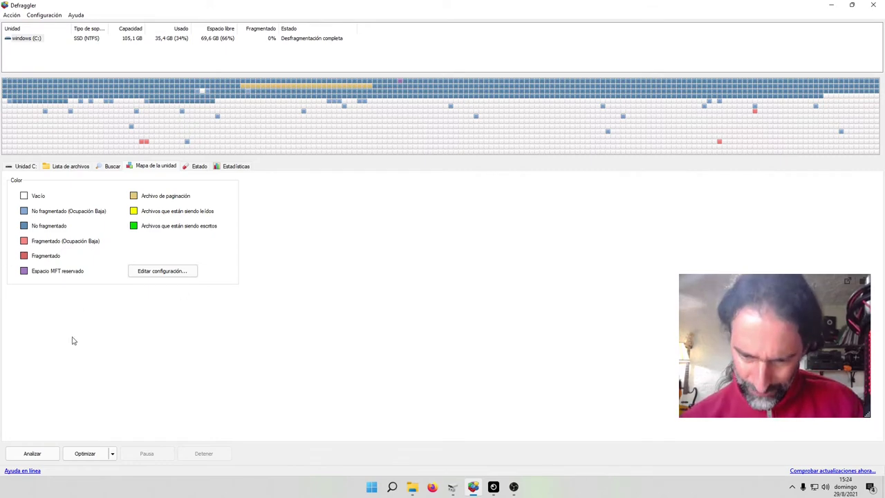
{"action": "left_click", "coordinate": [450, 488]}
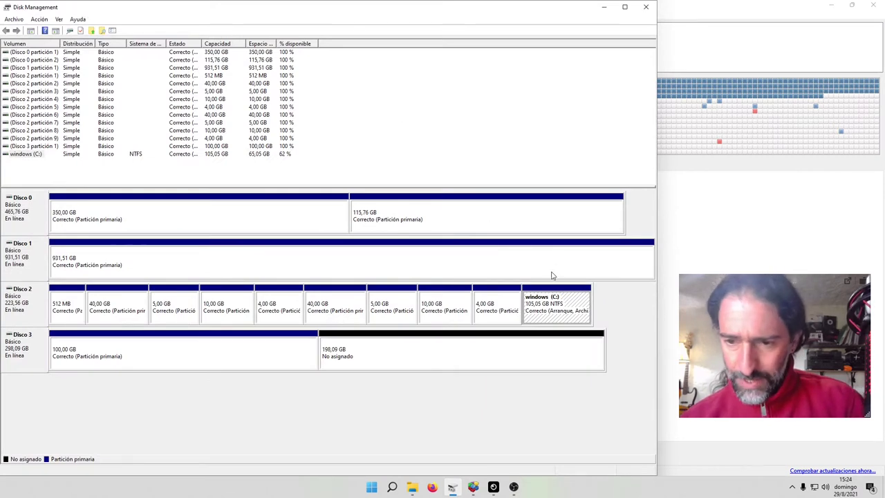
{"action": "right_click", "coordinate": [551, 311]}
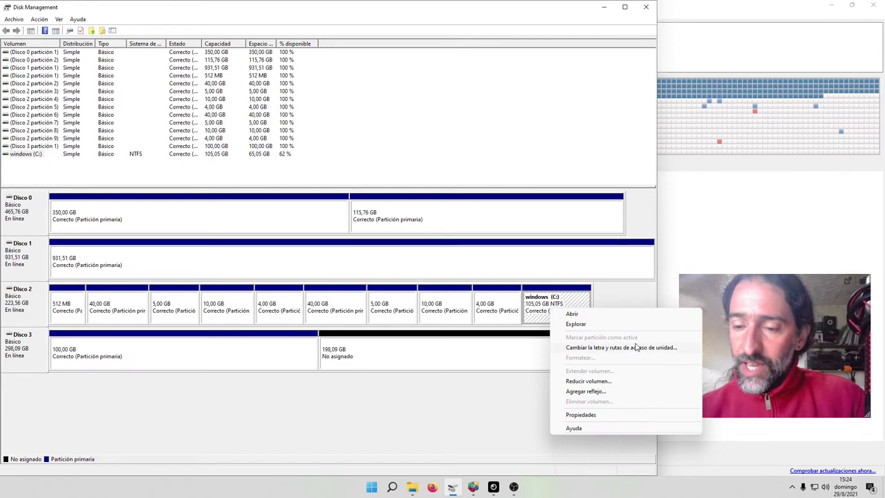
{"action": "left_click", "coordinate": [588, 381]}
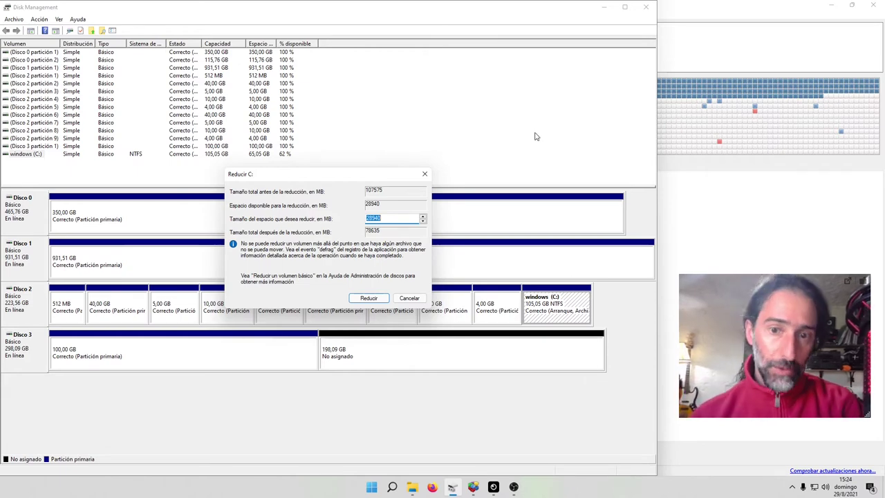
{"action": "left_click", "coordinate": [424, 173]}
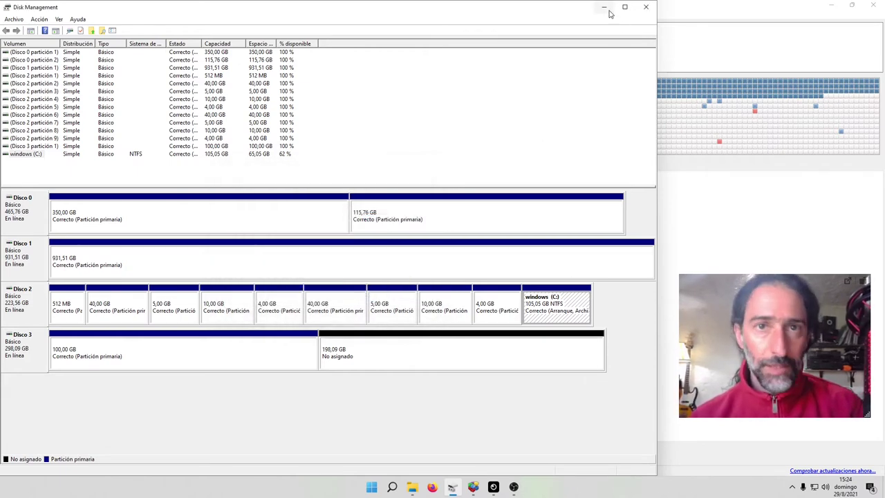
Return to Defraggler and run the drive optimization on windows (C:), accepting the zero-fill notice
{"action": "left_click", "coordinate": [605, 7]}
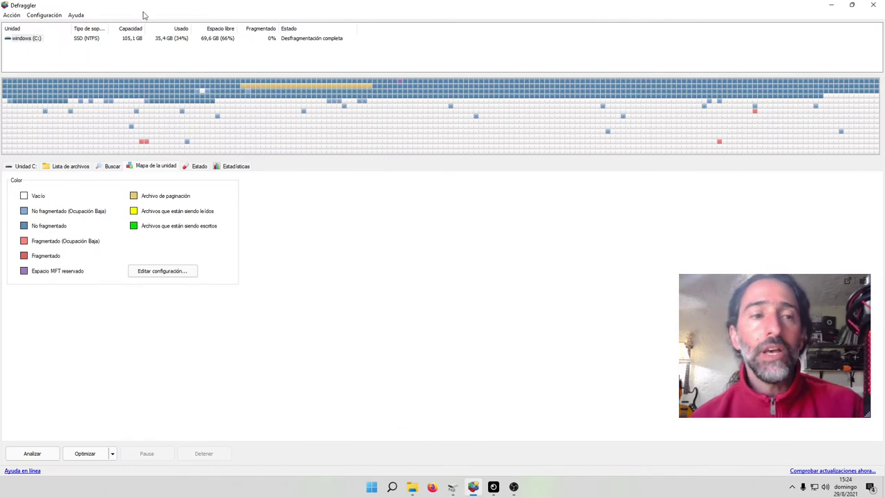
{"action": "right_click", "coordinate": [33, 40]}
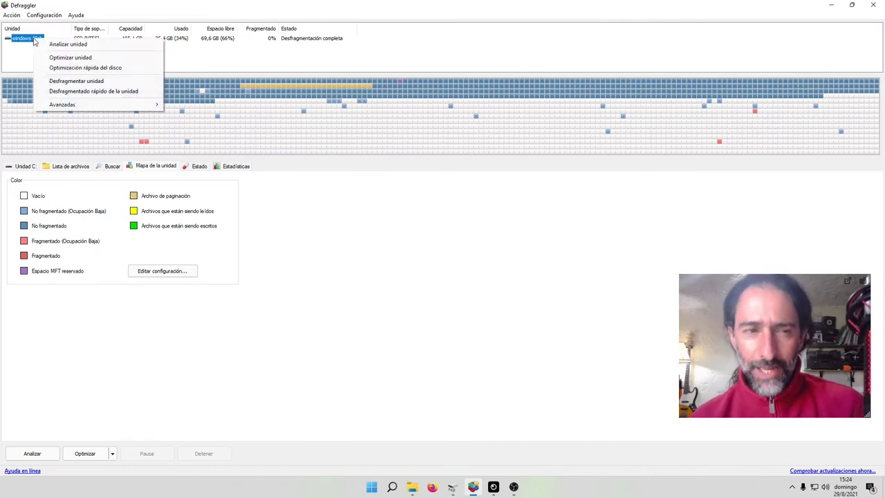
{"action": "left_click", "coordinate": [74, 59]}
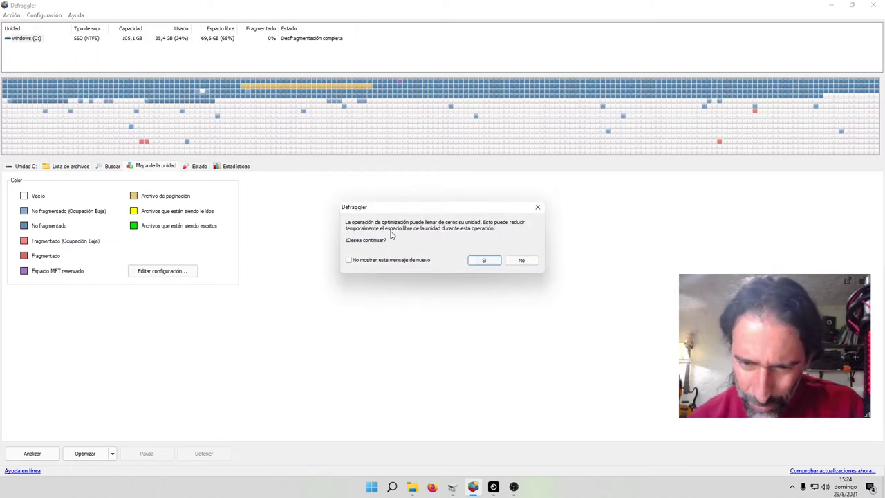
{"action": "left_click", "coordinate": [483, 261]}
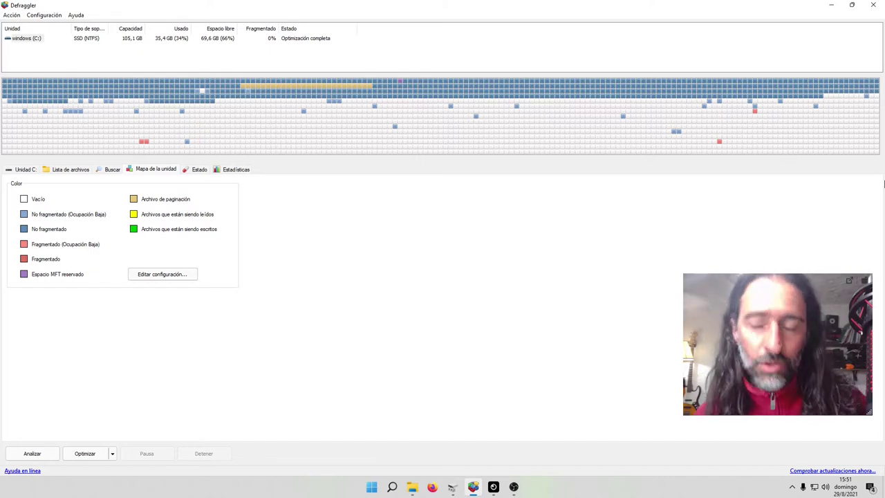
Recheck the space available for reducing windows (C:) in Disk Management after the optimization, leaving the volume unshrunk
{"action": "left_click", "coordinate": [453, 488]}
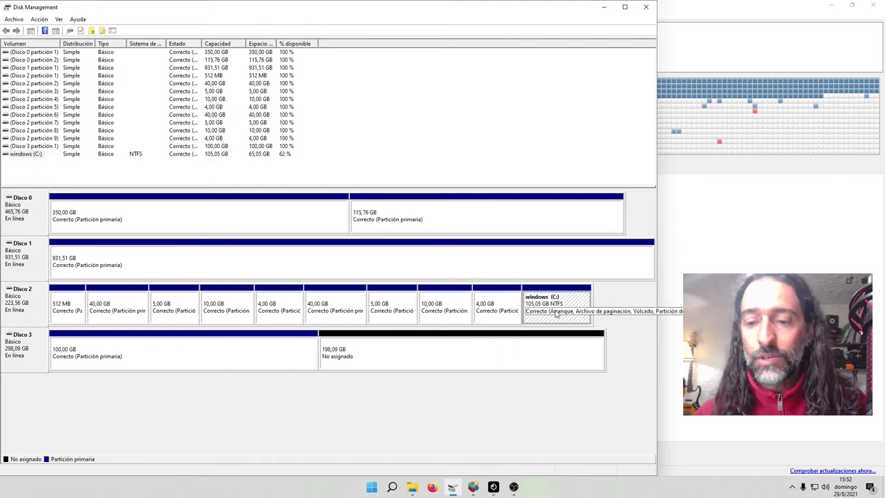
{"action": "right_click", "coordinate": [556, 314]}
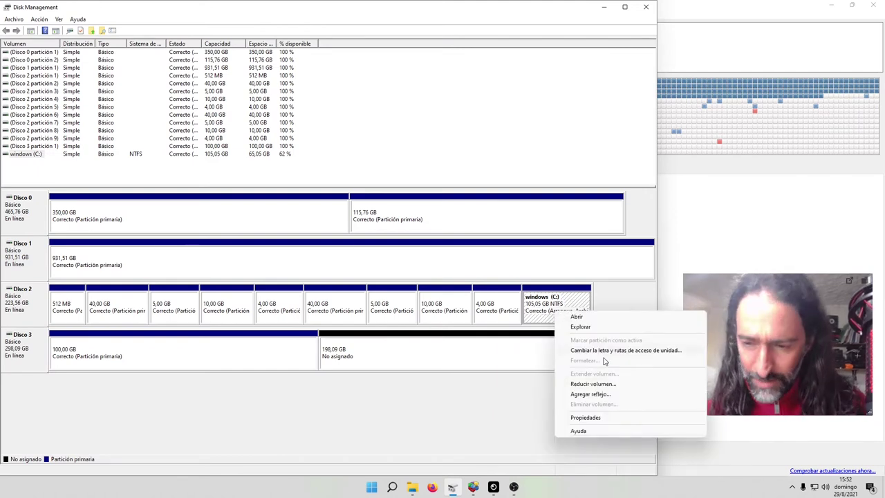
{"action": "left_click", "coordinate": [594, 384]}
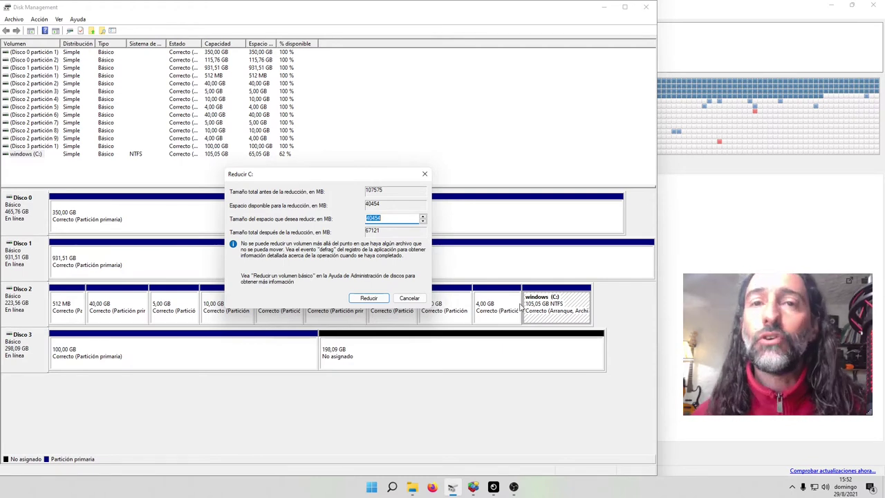
{"action": "left_click", "coordinate": [427, 176]}
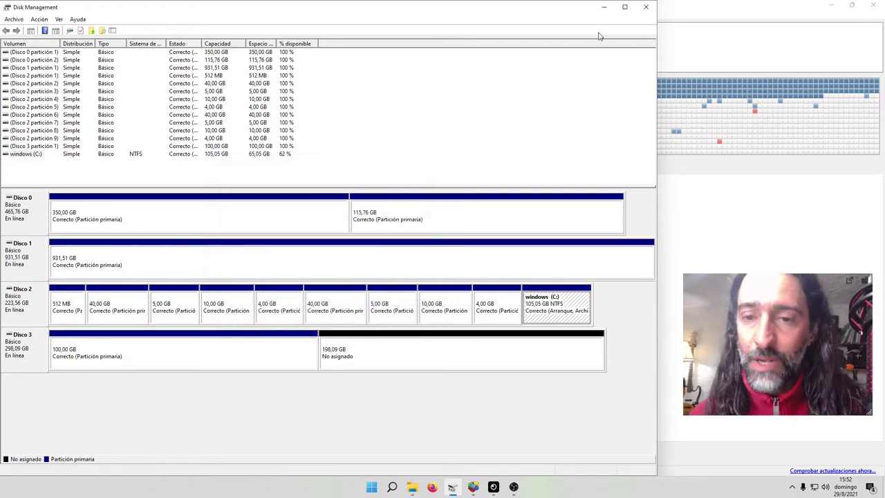
Return to Defraggler and run the advanced free-space defragmentation on windows (C:), without the option that allows fragmentation
{"action": "left_click", "coordinate": [605, 7]}
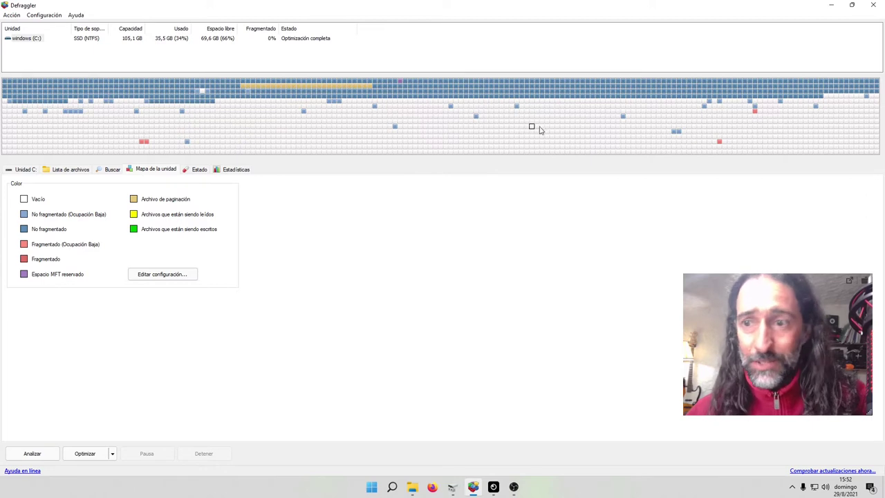
{"action": "mouse_move", "coordinate": [643, 128]}
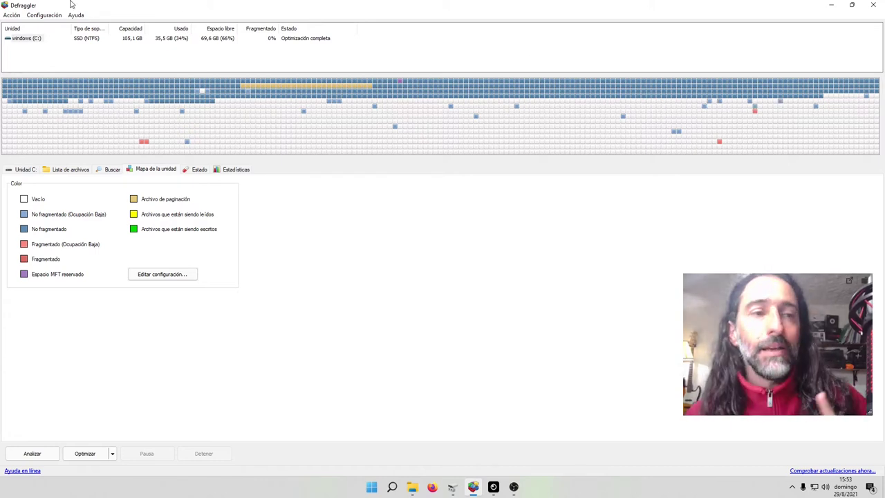
{"action": "right_click", "coordinate": [28, 41]}
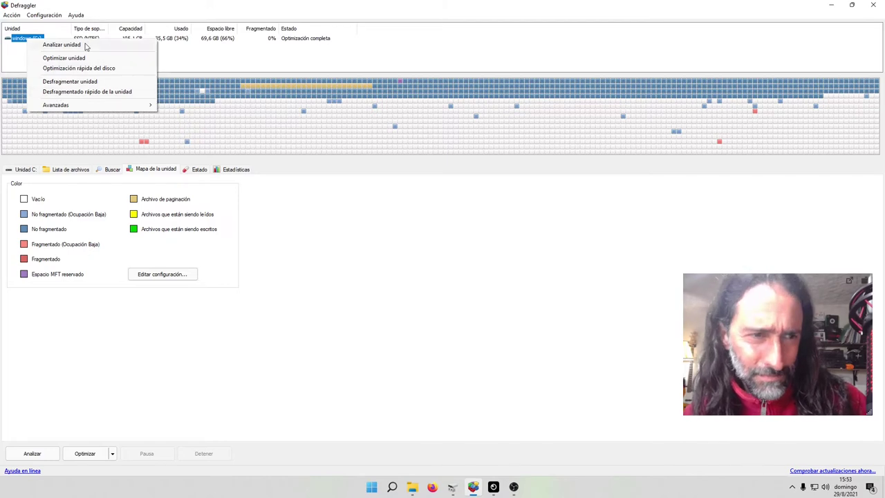
{"action": "mouse_move", "coordinate": [99, 107]}
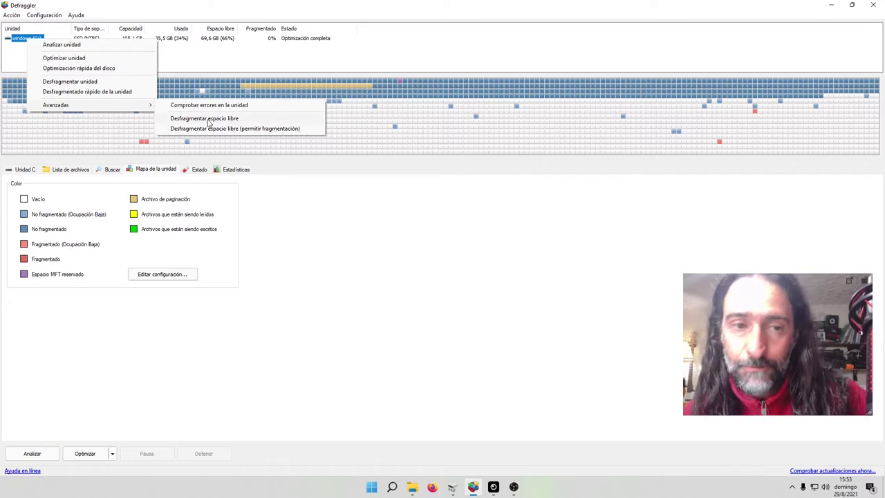
{"action": "left_click", "coordinate": [17, 39]}
{"action": "right_click", "coordinate": [17, 40]}
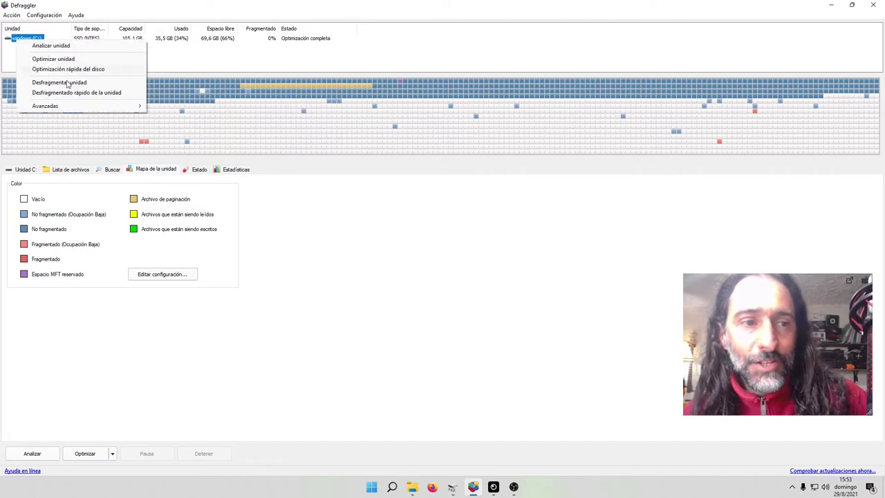
{"action": "mouse_move", "coordinate": [139, 107]}
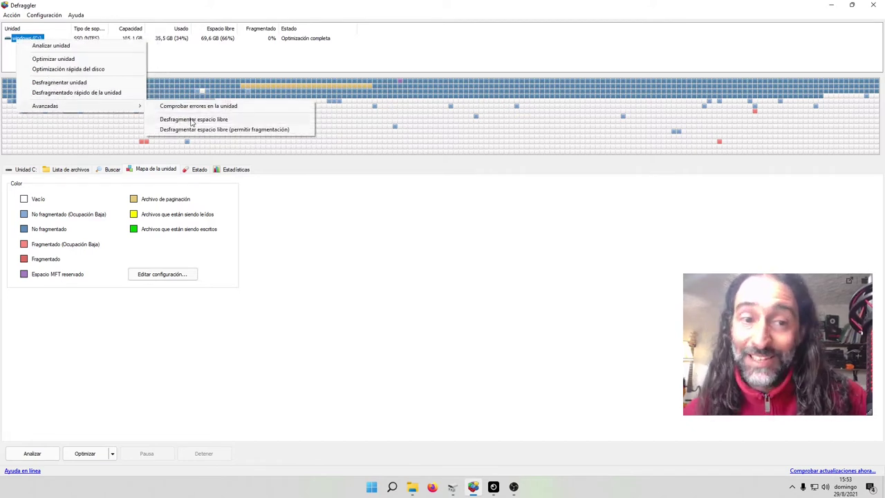
{"action": "left_click", "coordinate": [193, 119]}
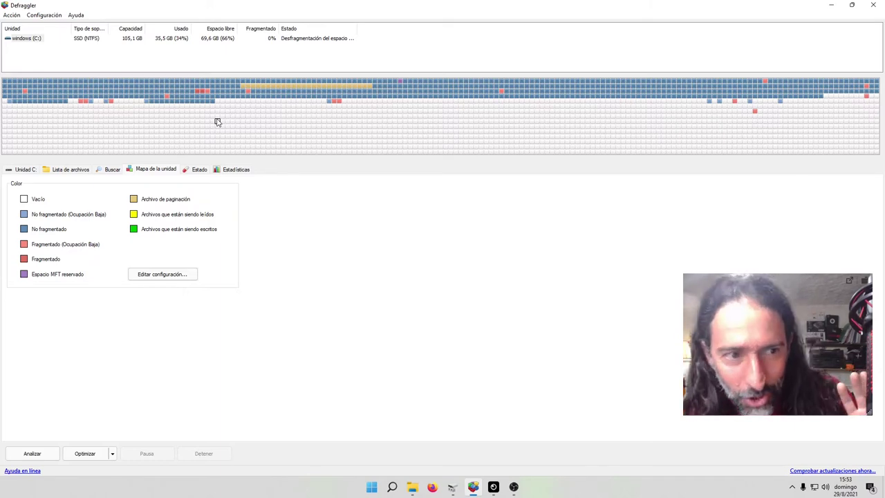
View the status summary of drive C:, and run the free-space defragmentation on windows (C:) again
{"action": "left_click", "coordinate": [25, 170]}
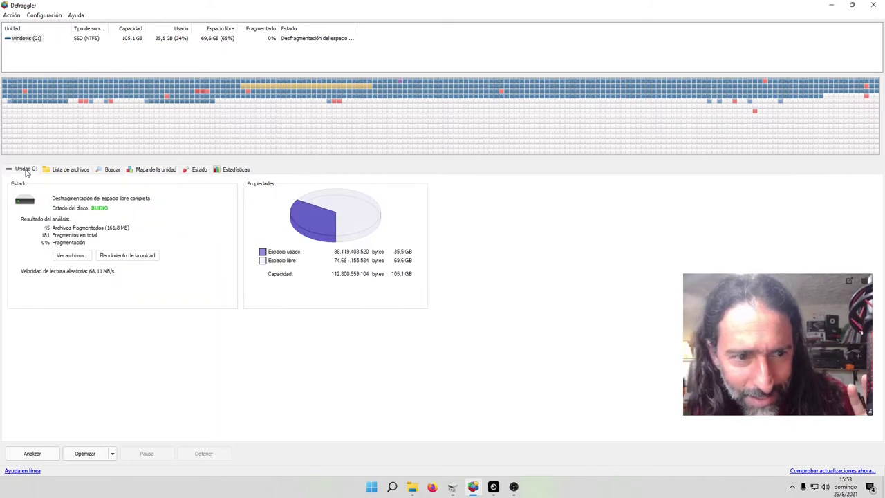
{"action": "mouse_move", "coordinate": [131, 138]}
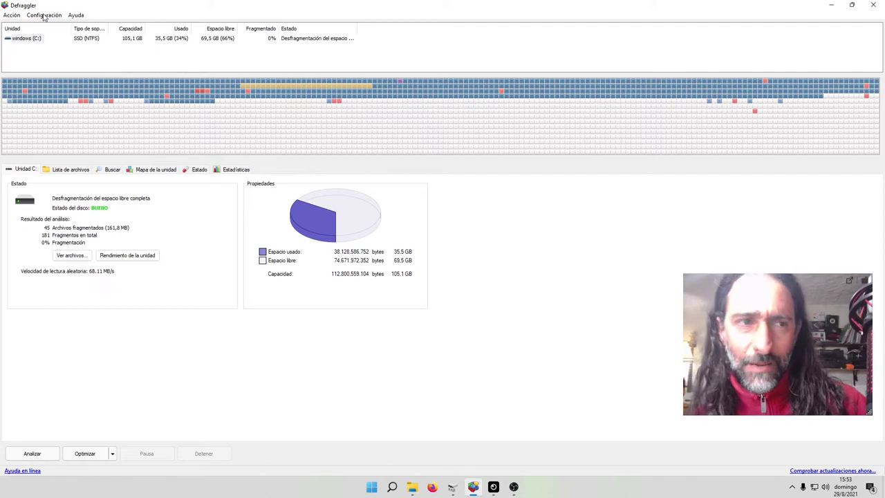
{"action": "right_click", "coordinate": [15, 39]}
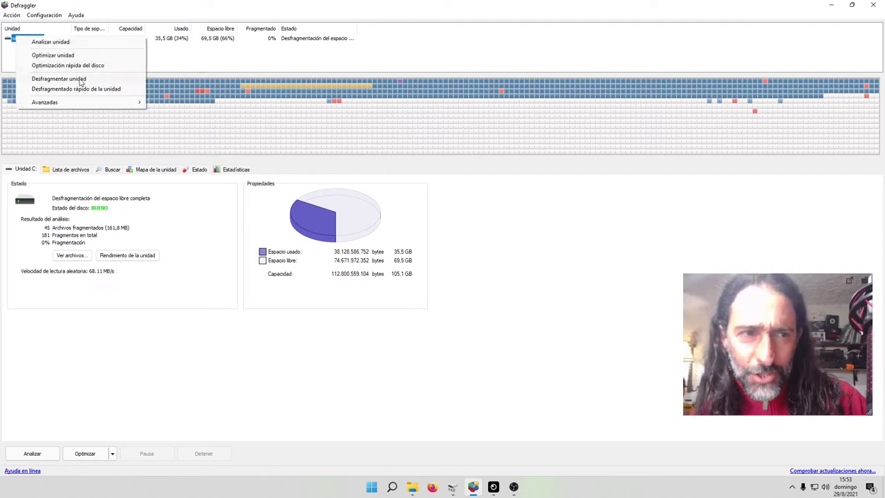
{"action": "left_click", "coordinate": [163, 117]}
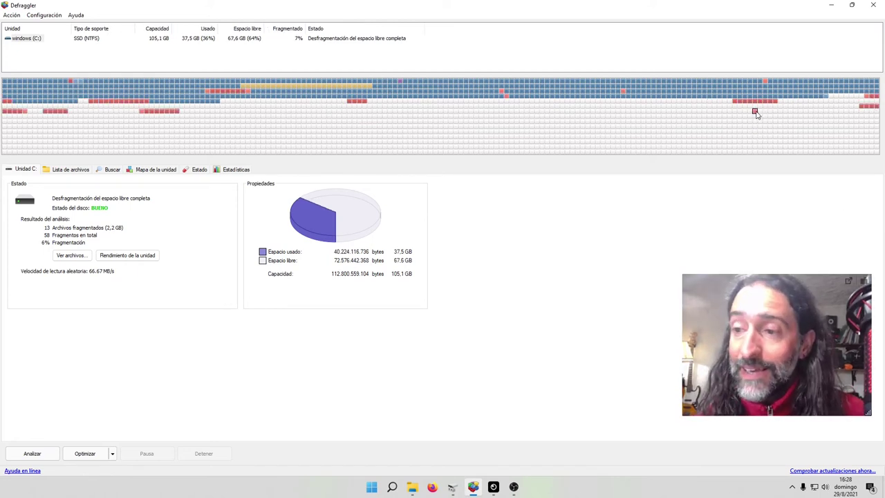
Examine the remaining fragmented blocks in the drive map of windows (C:) and review the advanced defragmentation options without running any
{"action": "mouse_move", "coordinate": [756, 114]}
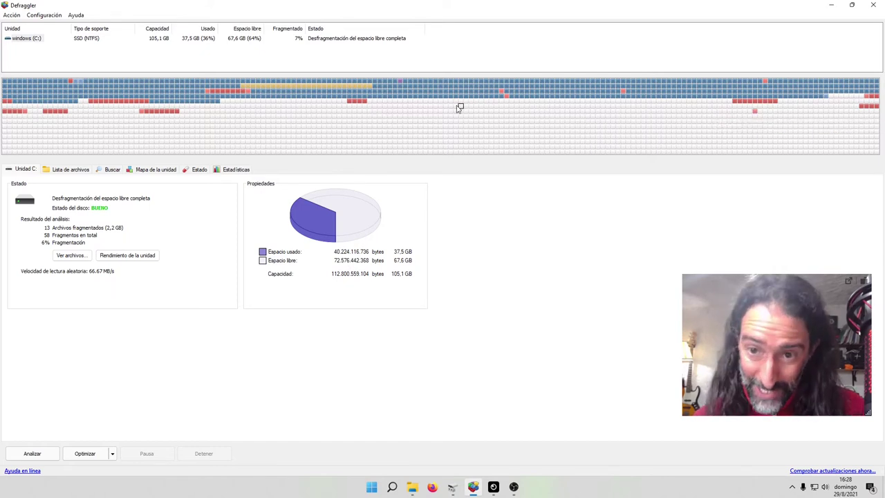
{"action": "mouse_move", "coordinate": [456, 109]}
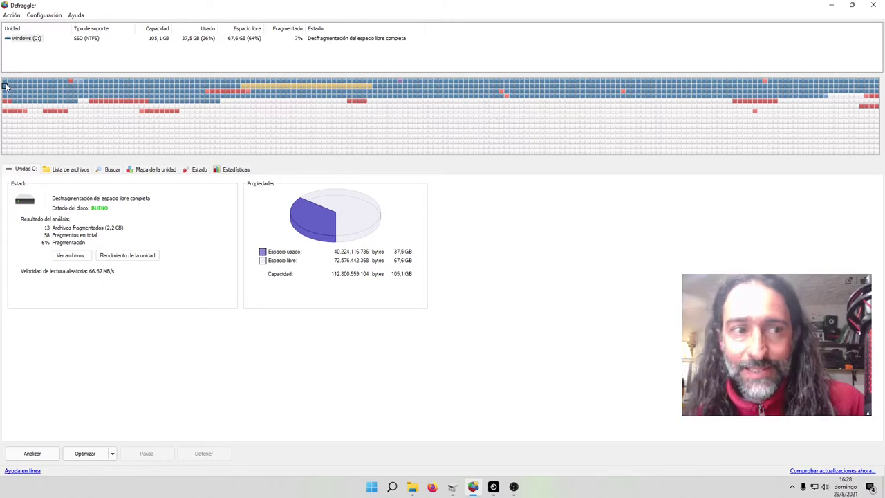
{"action": "mouse_move", "coordinate": [6, 85]}
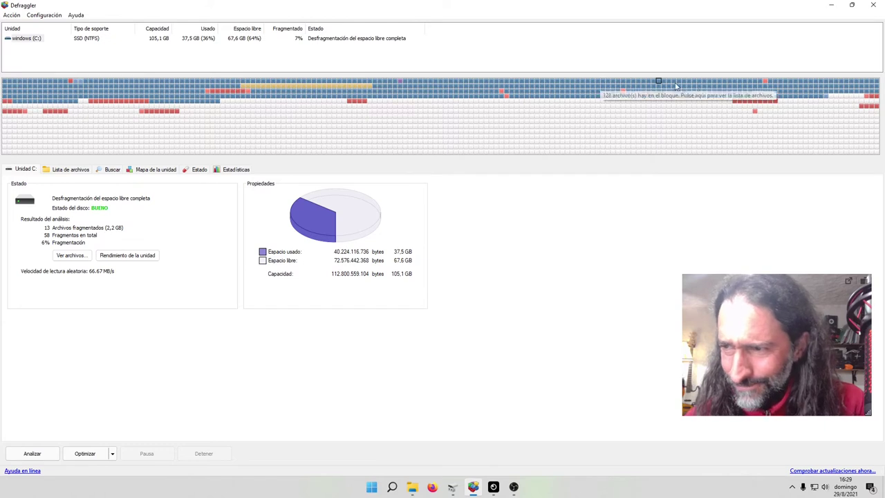
{"action": "mouse_move", "coordinate": [832, 107]}
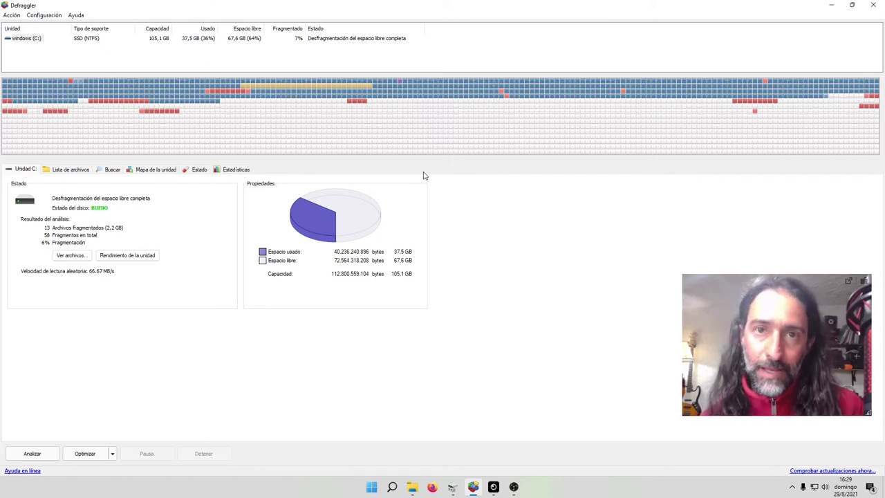
{"action": "right_click", "coordinate": [30, 43]}
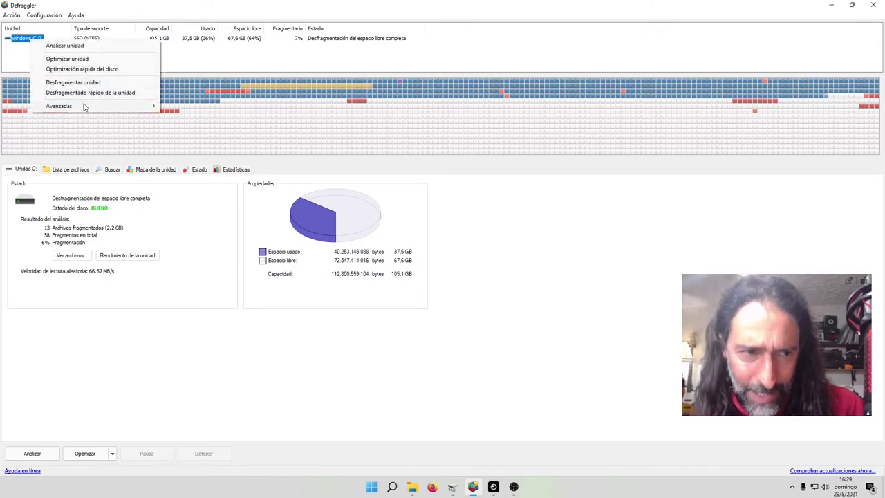
{"action": "mouse_move", "coordinate": [150, 109]}
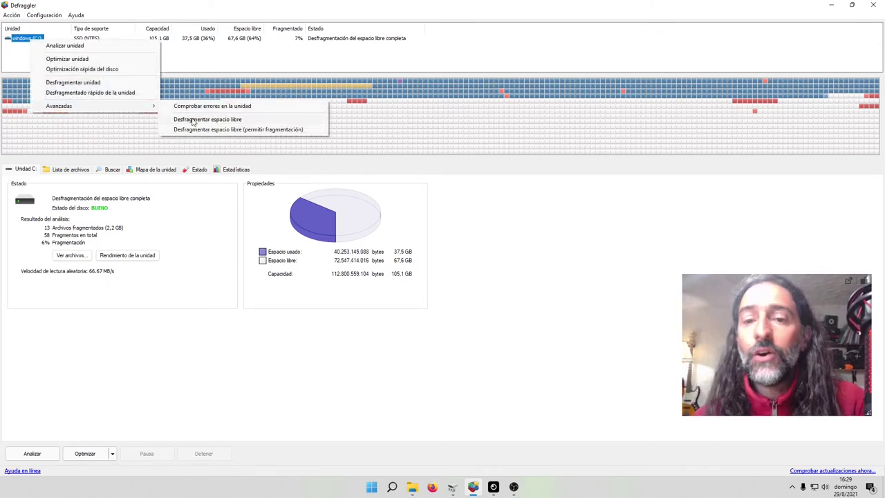
{"action": "left_click", "coordinate": [569, 259]}
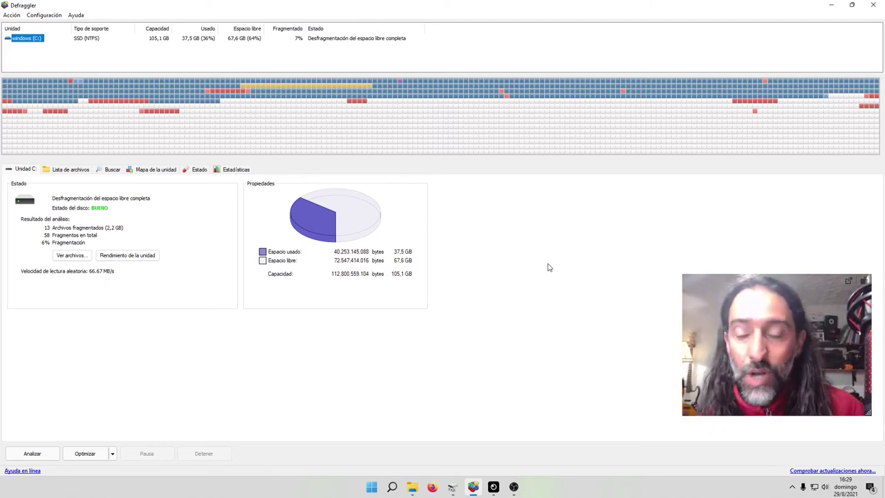
{"action": "mouse_move", "coordinate": [498, 490]}
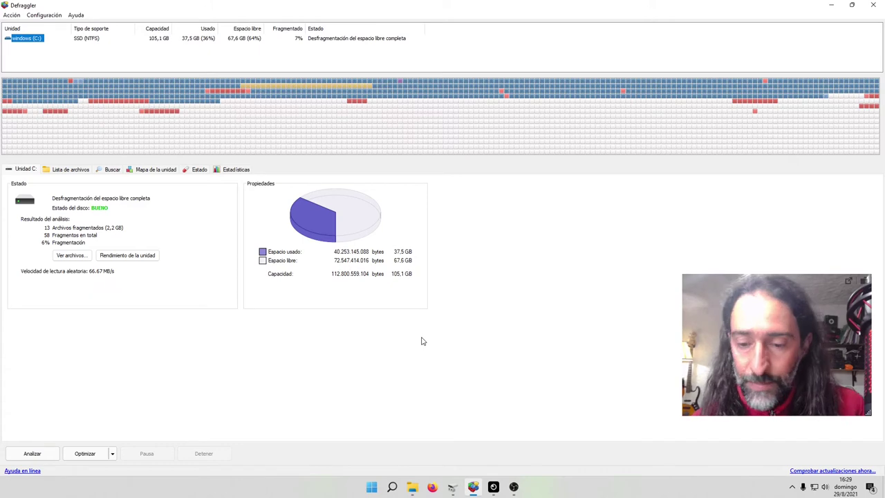
Check in Disk Management how far windows (C:) can be reduced, cancel the reduction and close Disk Management
{"action": "left_click", "coordinate": [452, 487]}
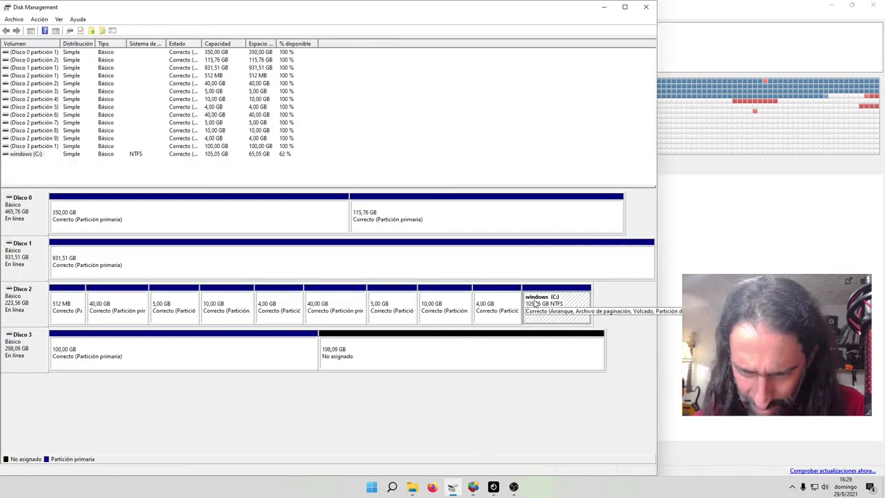
{"action": "right_click", "coordinate": [549, 309]}
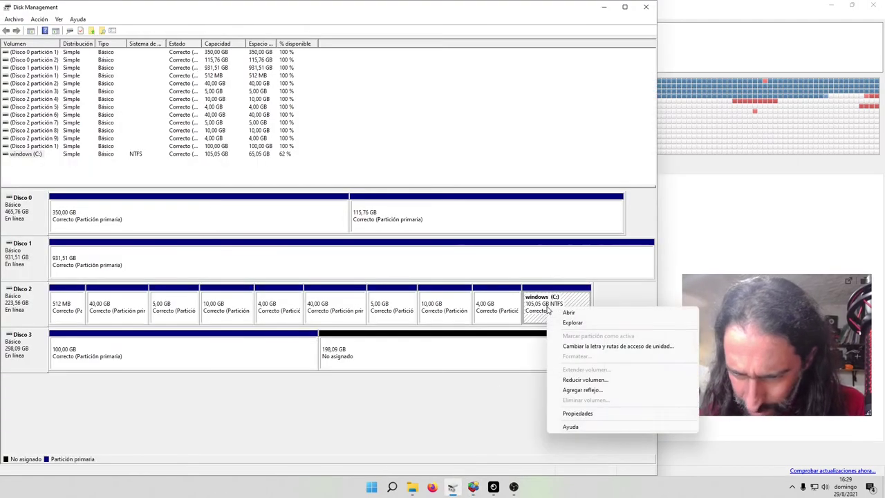
{"action": "left_click", "coordinate": [587, 381]}
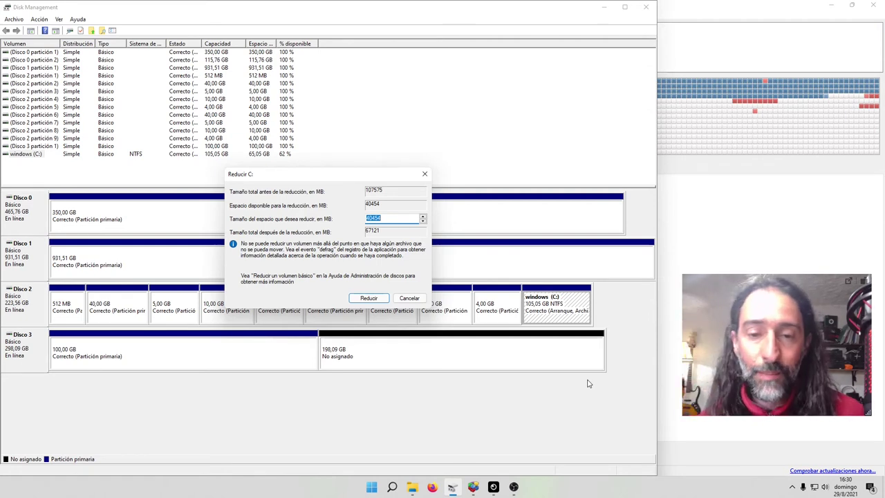
{"action": "left_click", "coordinate": [424, 174]}
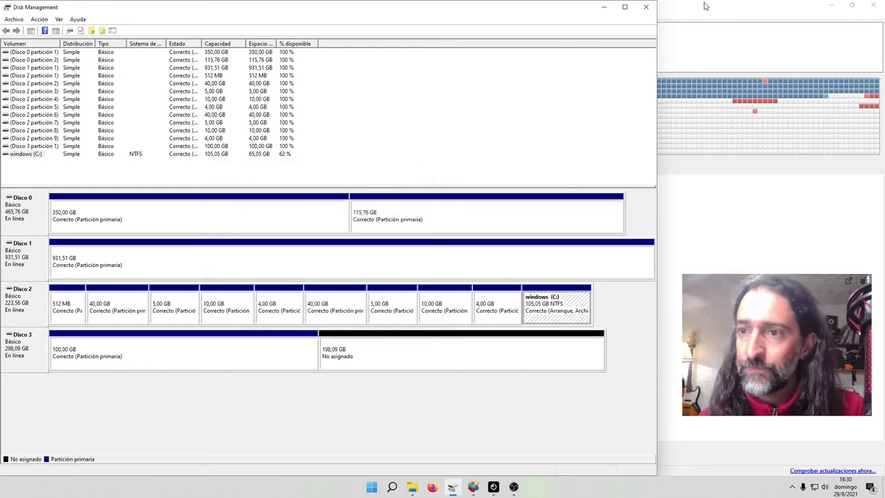
{"action": "left_click", "coordinate": [646, 7]}
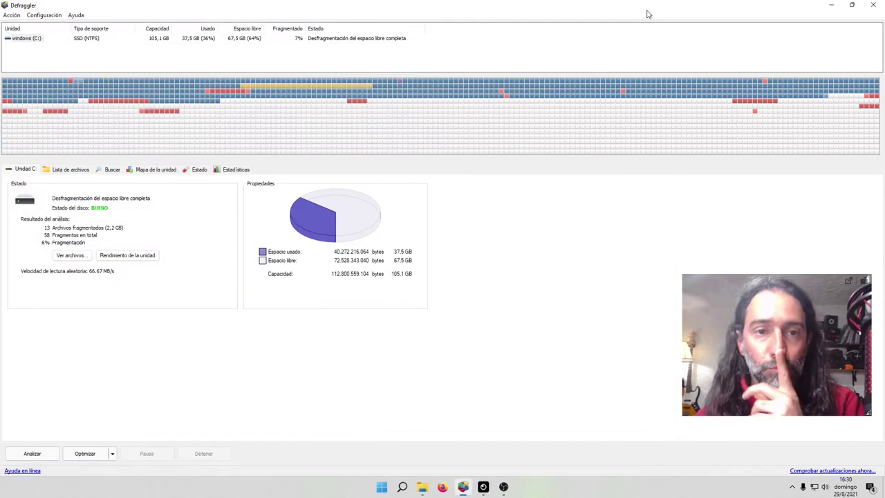
Schedule a complete defragmentation of windows (C:) at system startup (En el arranque), and close Defraggler
{"action": "left_click", "coordinate": [52, 15]}
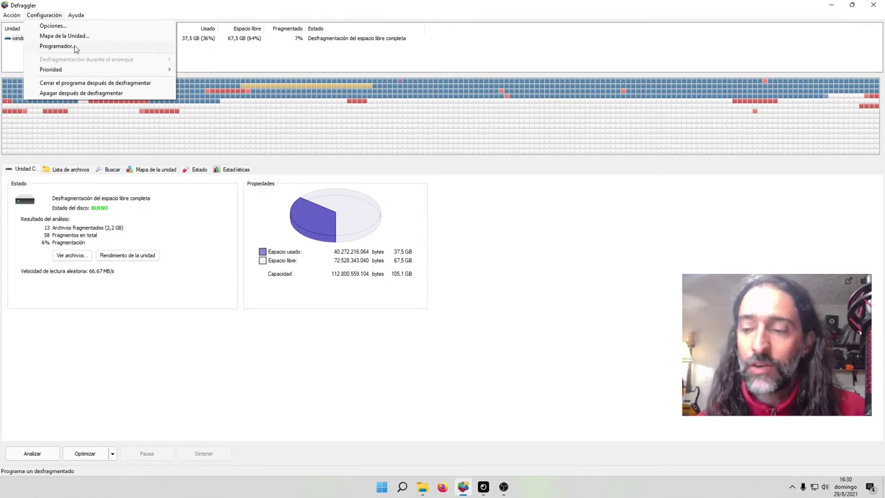
{"action": "left_click", "coordinate": [57, 45]}
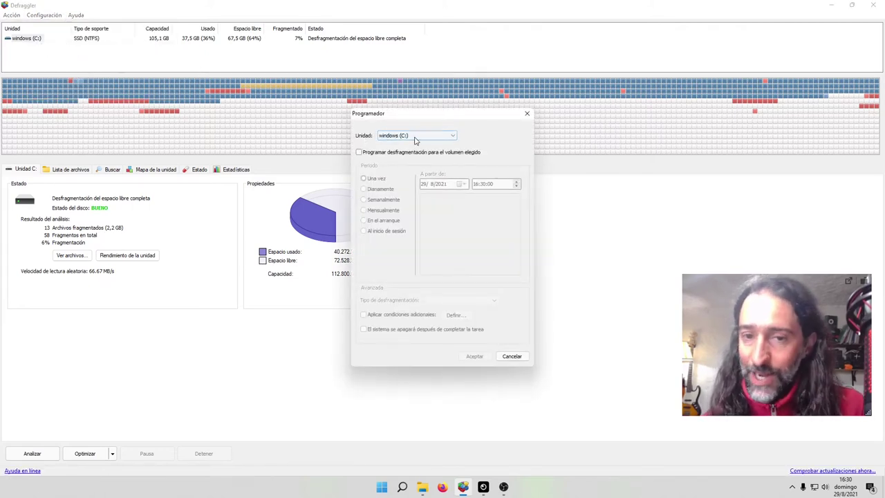
{"action": "left_click", "coordinate": [368, 154]}
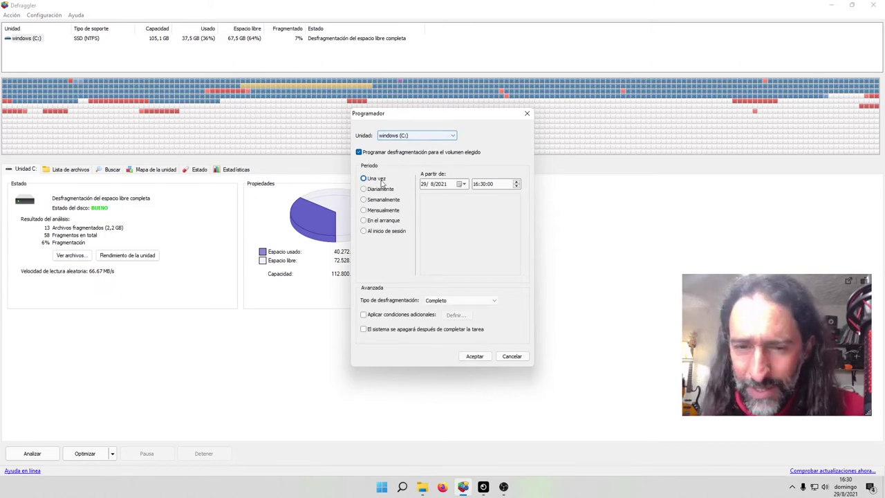
{"action": "left_click", "coordinate": [364, 222]}
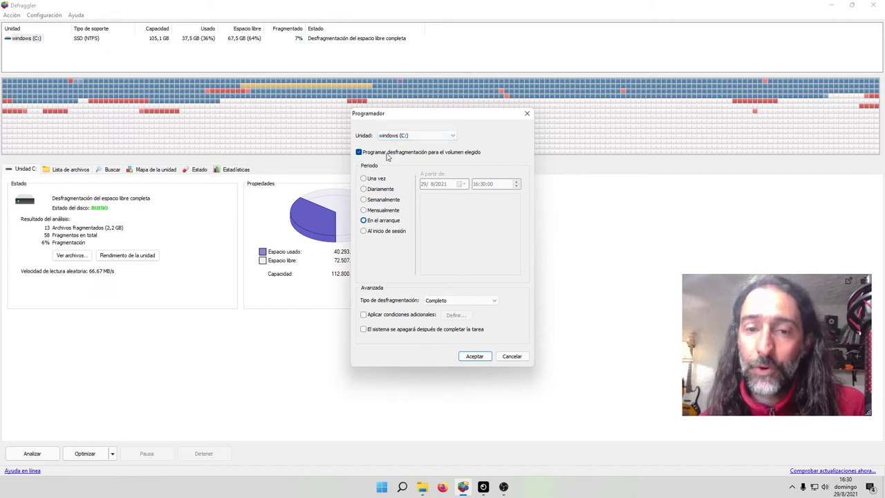
{"action": "left_click", "coordinate": [475, 356]}
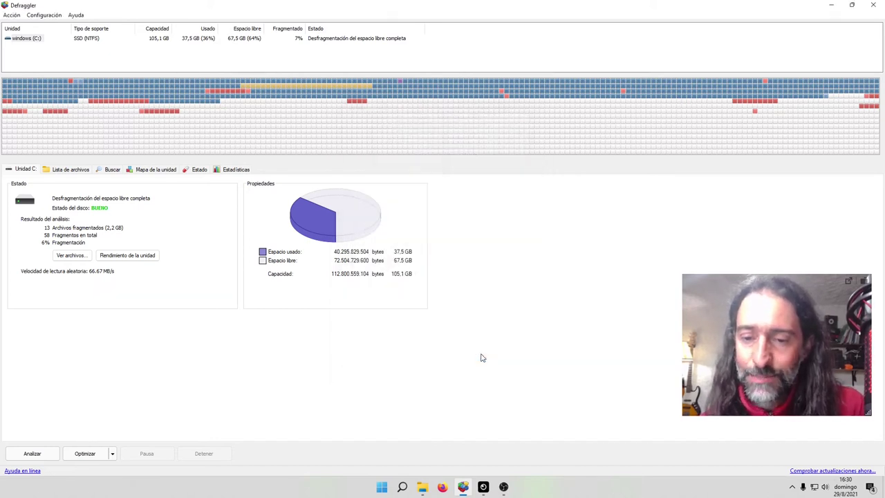
{"action": "left_click", "coordinate": [871, 6]}
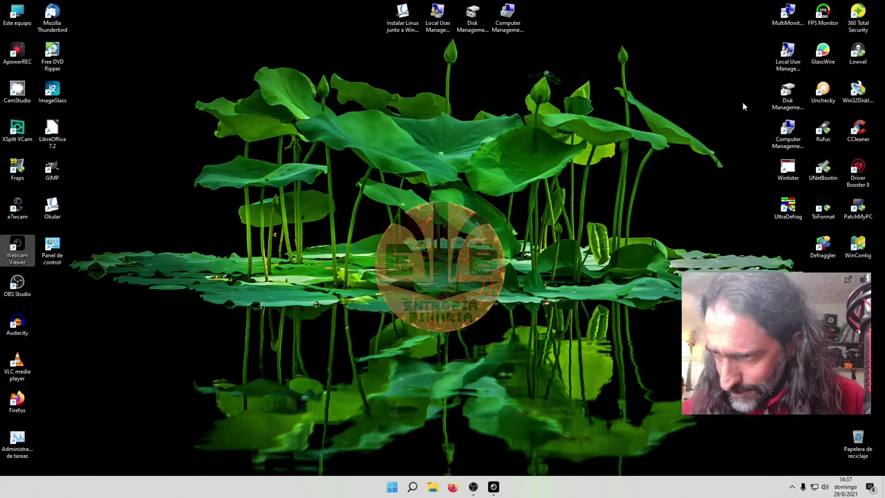
Run the Disk Management desktop shortcut as administrator, authorize it with the administrator account password, and enlarge its window
{"action": "right_click", "coordinate": [787, 97]}
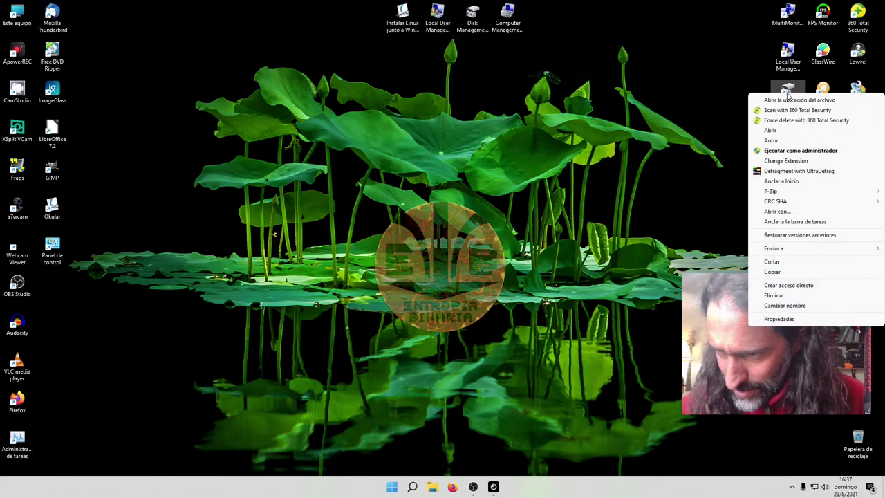
{"action": "left_click", "coordinate": [768, 151]}
{"action": "type", "text": "••••••••••••••"}
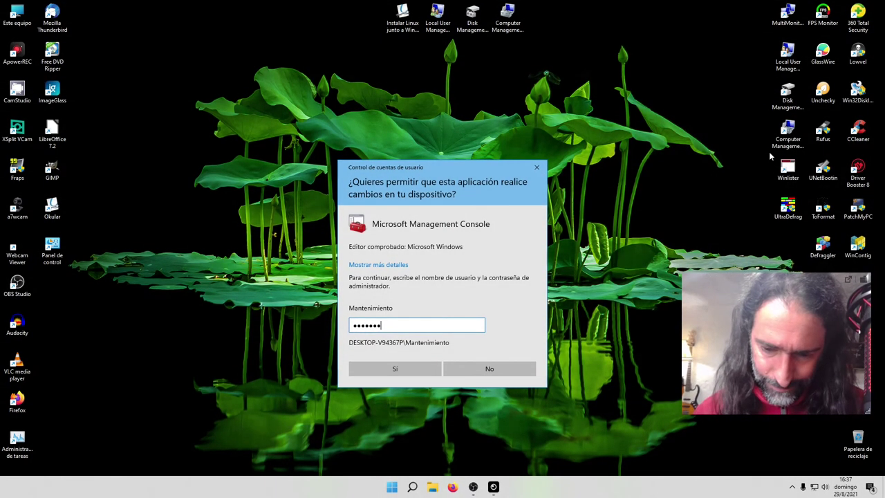
{"action": "key", "text": "Return"}
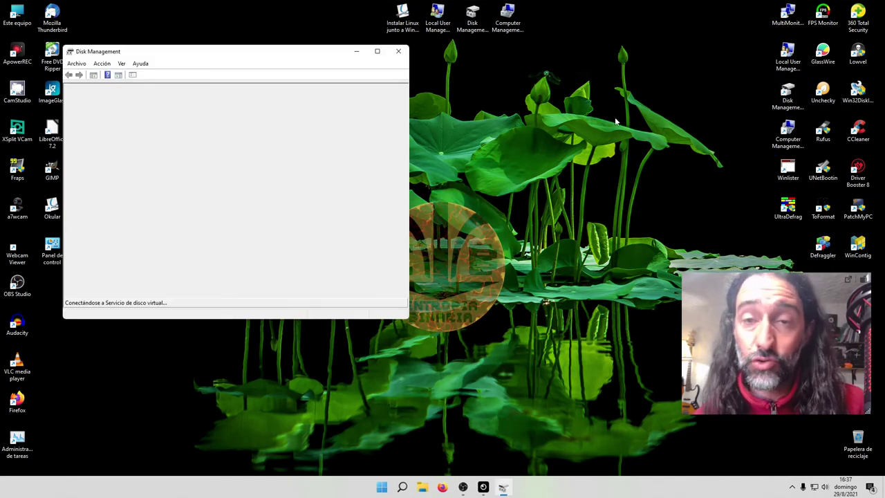
{"action": "left_click", "coordinate": [377, 50]}
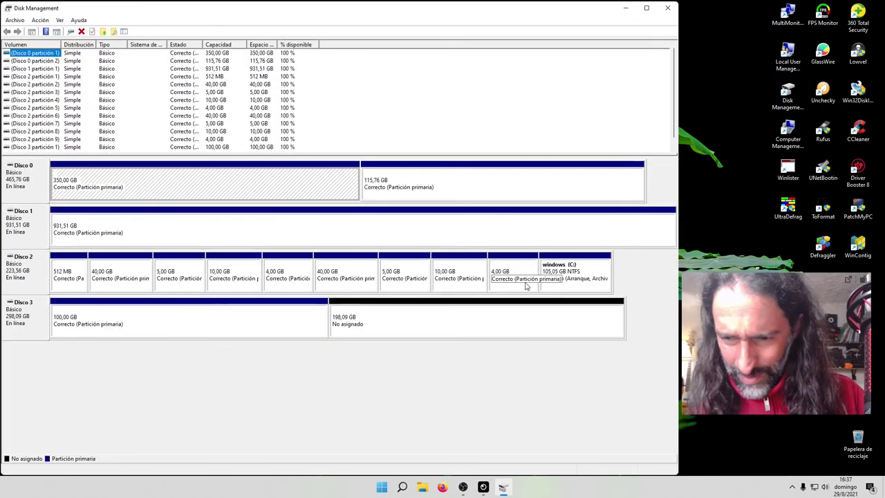
Open the volume reduction settings for windows (C:) on Disco 2, ready for entering the space to reduce
{"action": "right_click", "coordinate": [570, 279]}
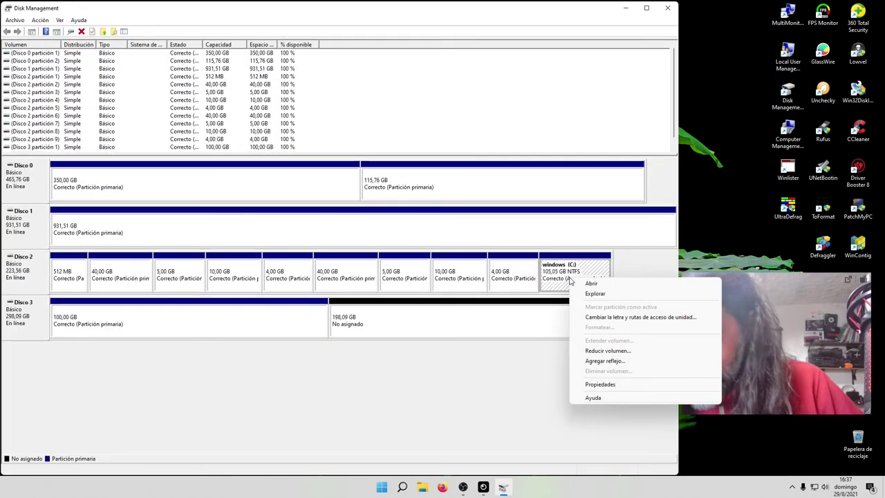
{"action": "left_click", "coordinate": [601, 351]}
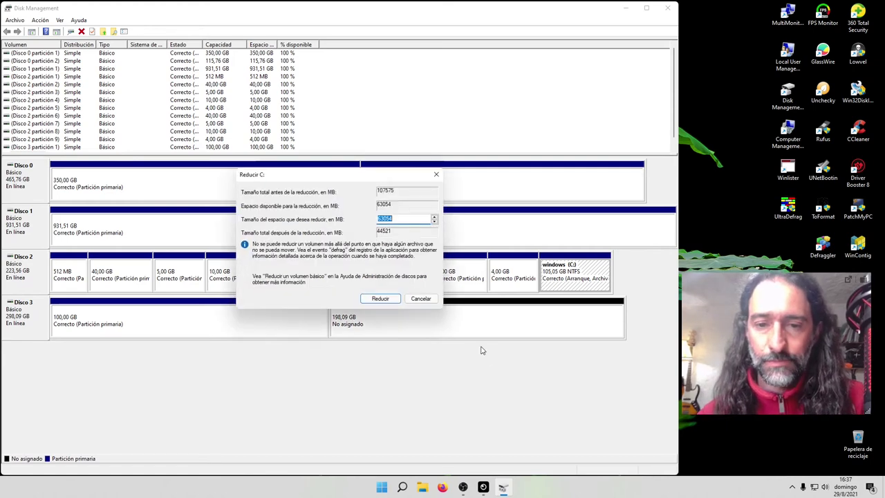
{"action": "left_click", "coordinate": [417, 219]}
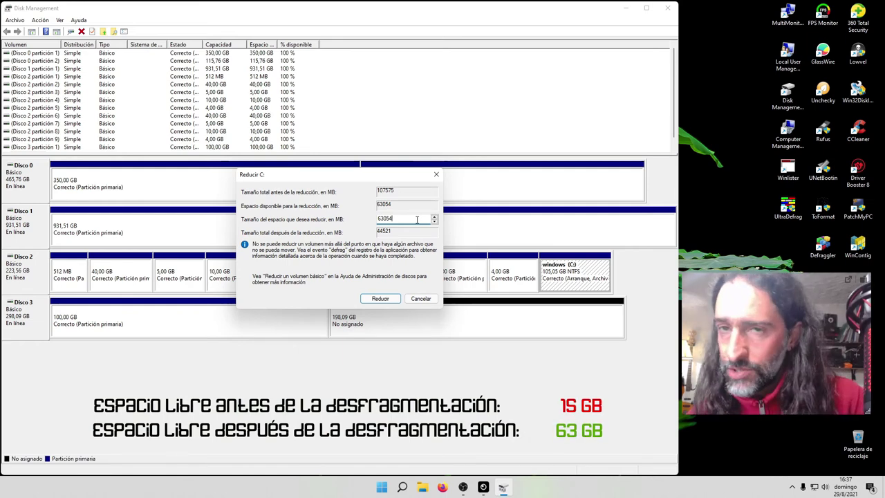
Run Defraggler from its desktop shortcut as administrator and authorize it with the administrator account password
{"action": "left_click", "coordinate": [787, 206]}
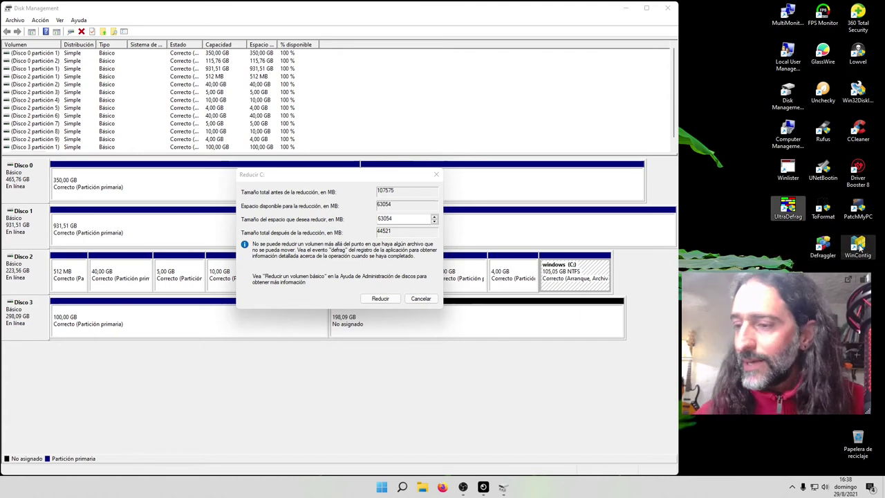
{"action": "right_click", "coordinate": [823, 248]}
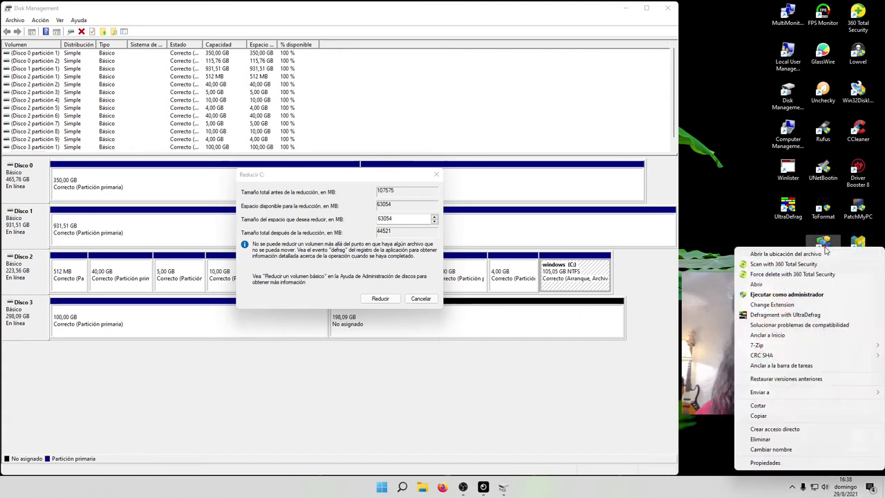
{"action": "left_click", "coordinate": [786, 295]}
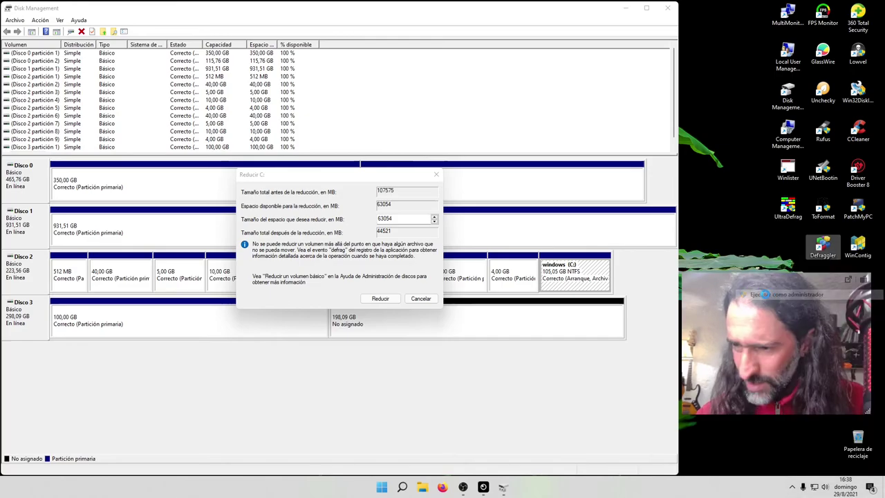
{"action": "type", "text": "•••••••"}
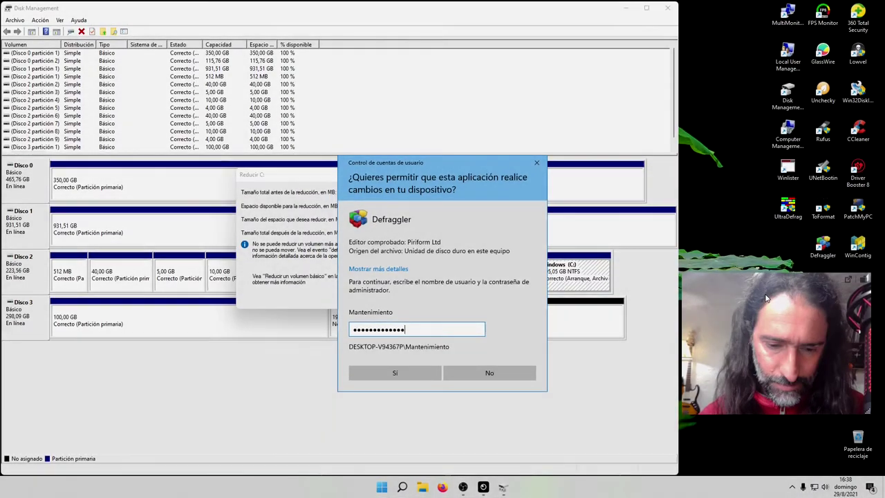
{"action": "key", "text": "Return"}
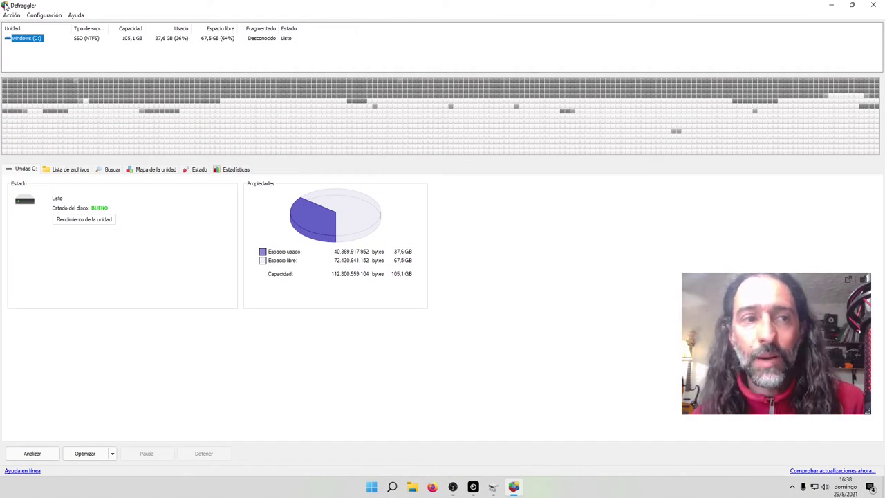
Turn off the scheduled defragmentation for windows (C:), accept the change and close Defraggler
{"action": "left_click", "coordinate": [38, 14]}
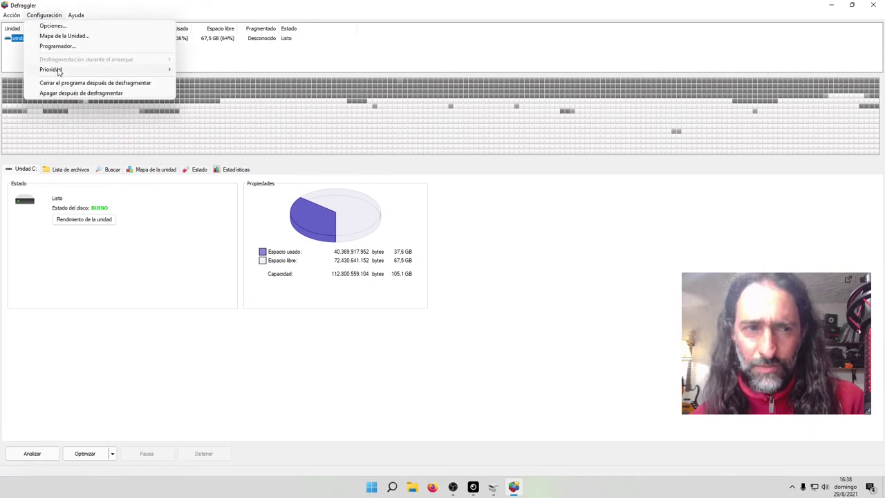
{"action": "left_click", "coordinate": [61, 46]}
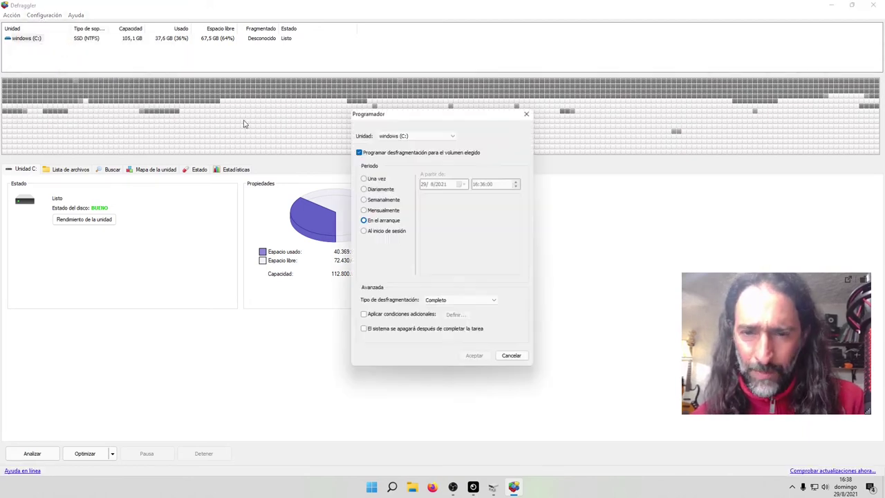
{"action": "left_click", "coordinate": [358, 152]}
{"action": "left_click", "coordinate": [474, 356]}
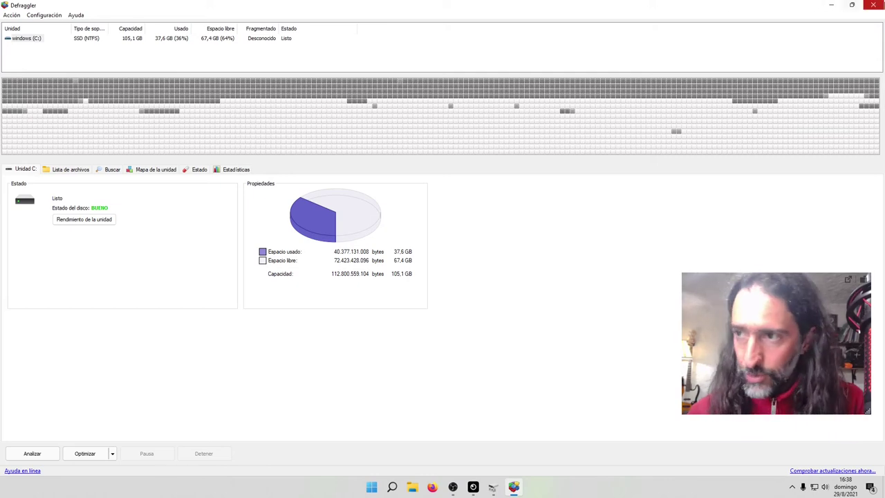
{"action": "left_click", "coordinate": [872, 6]}
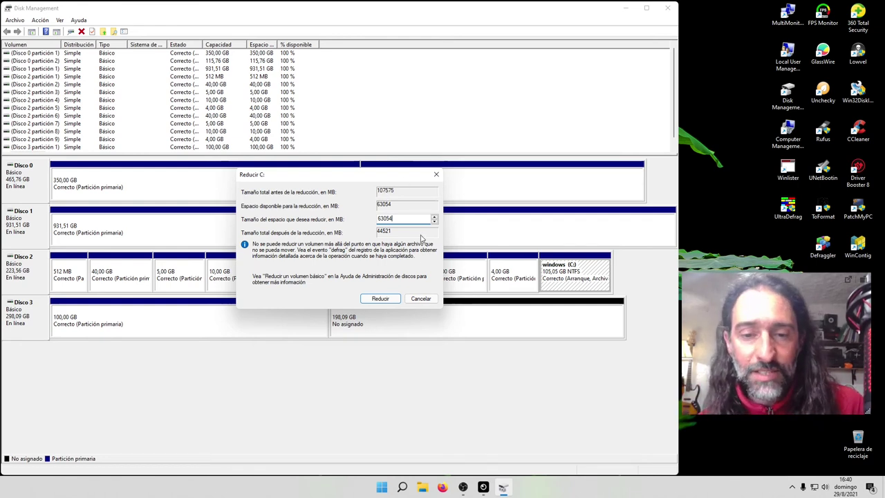
Reduce windows (C:) by 63054 MB and minimize Disk Management
{"action": "left_click", "coordinate": [380, 298]}
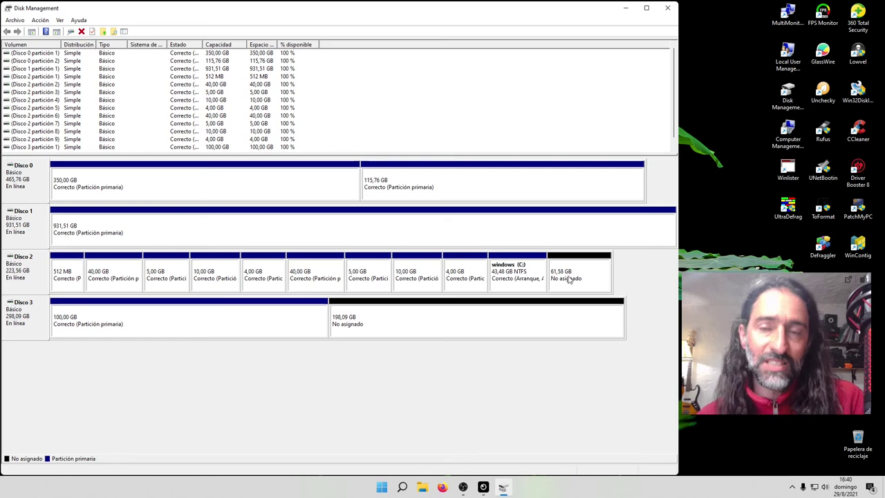
{"action": "left_click", "coordinate": [626, 9]}
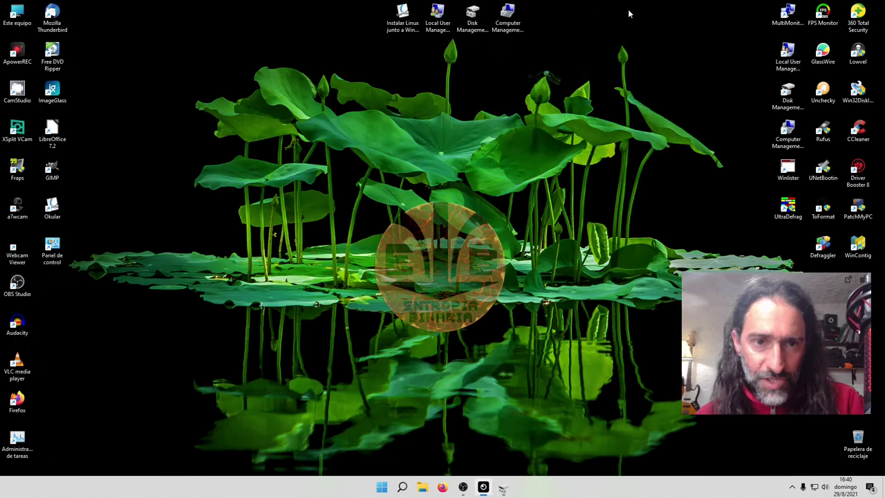
Check the free space of windows (C:) in Este equipo, close that window and return to Disk Management
{"action": "double_click", "coordinate": [20, 15]}
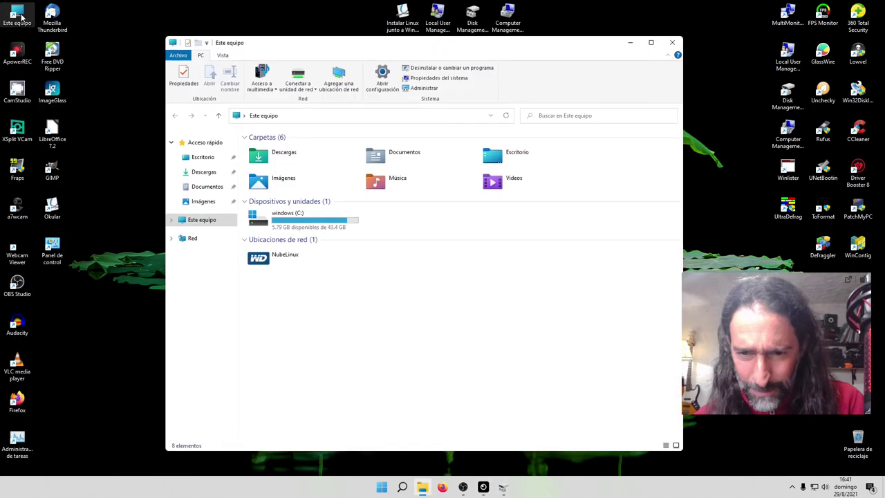
{"action": "left_click", "coordinate": [332, 230]}
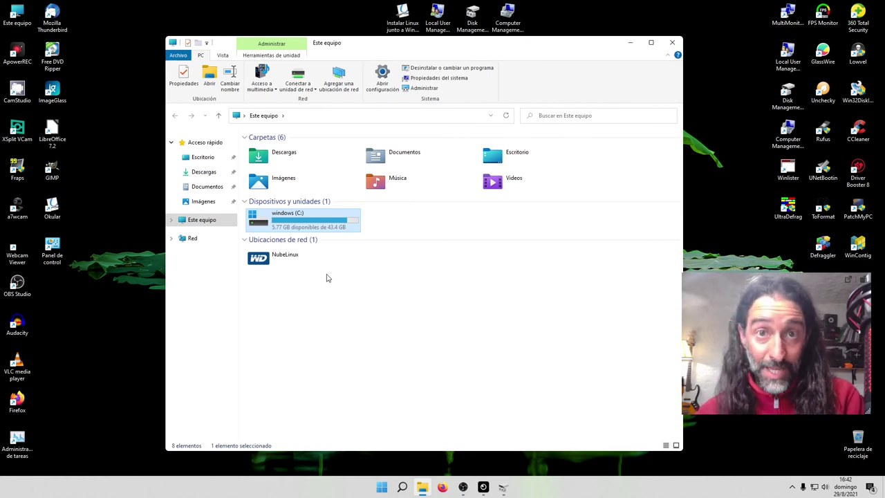
{"action": "left_click", "coordinate": [672, 42]}
{"action": "left_click", "coordinate": [504, 486]}
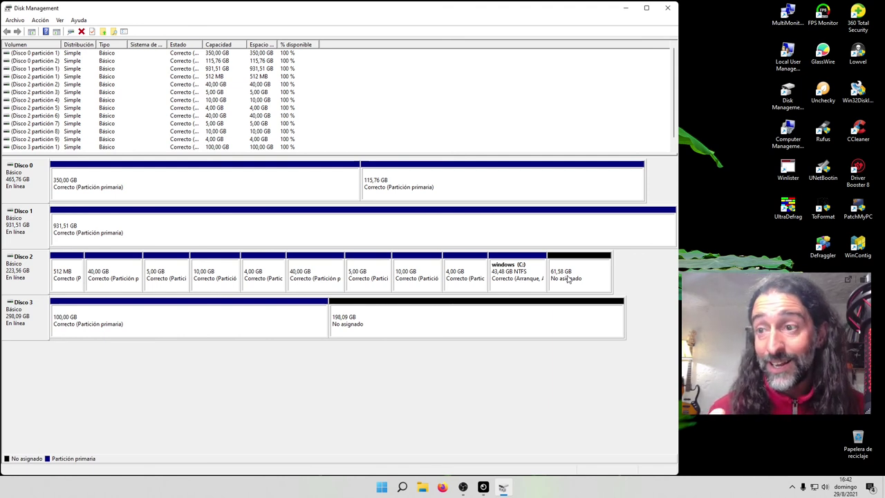
Extend the windows (C:) volume by 10240 MB using the unallocated space on Disco 2
{"action": "right_click", "coordinate": [515, 276]}
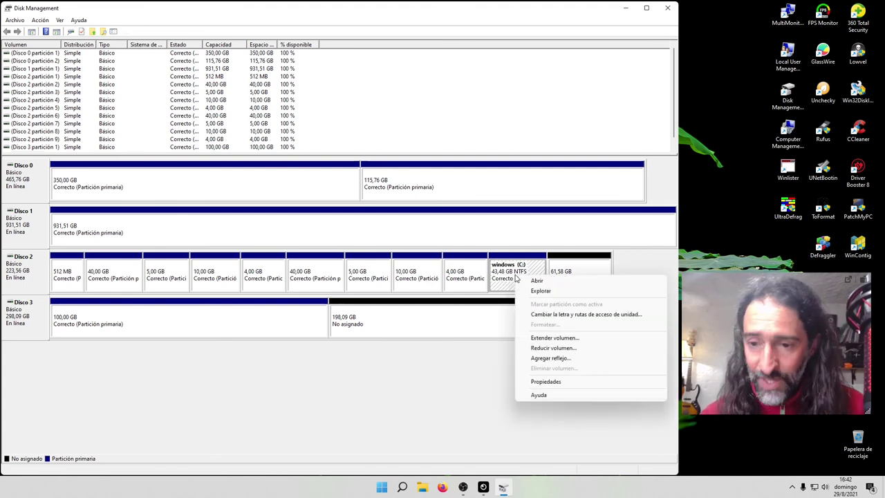
{"action": "left_click", "coordinate": [553, 337]}
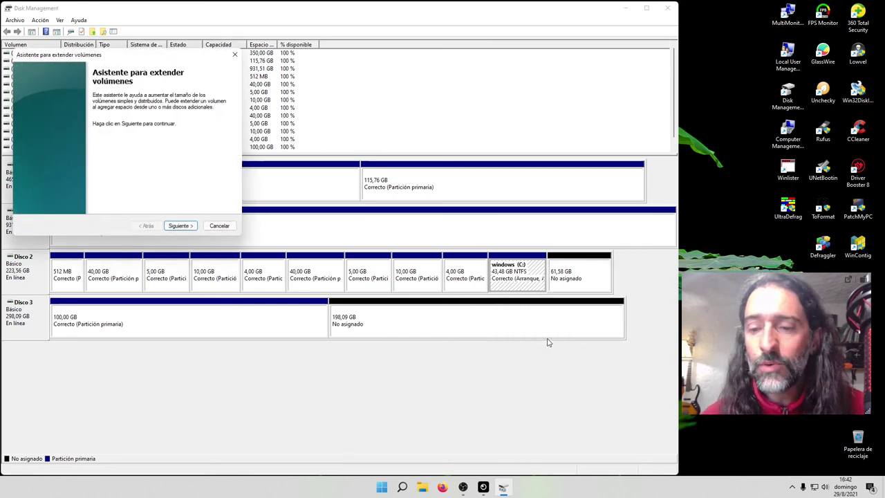
{"action": "left_click", "coordinate": [187, 226]}
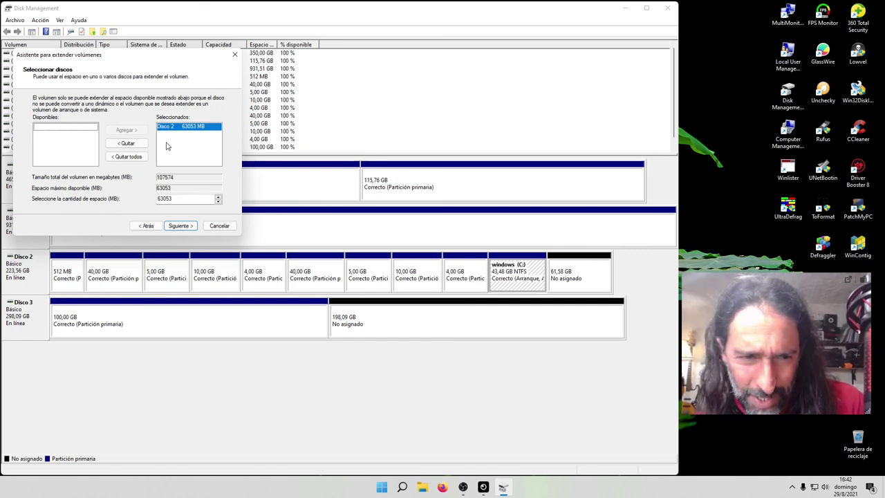
{"action": "left_click", "coordinate": [176, 198]}
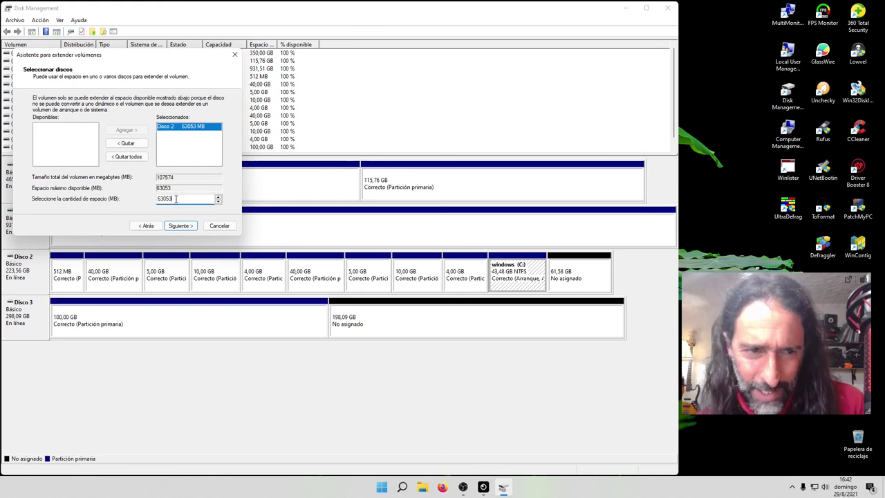
{"action": "left_click_drag", "start_coordinate": [176, 198], "coordinate": [143, 199]}
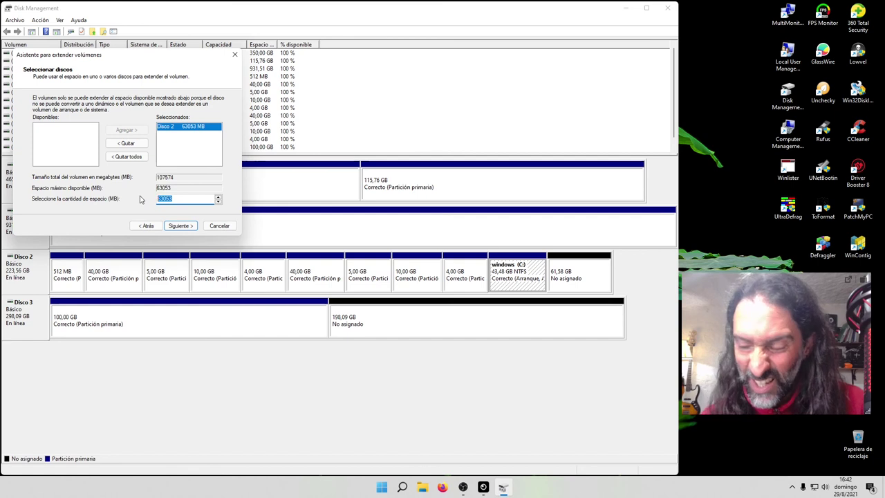
{"action": "type", "text": "10240"}
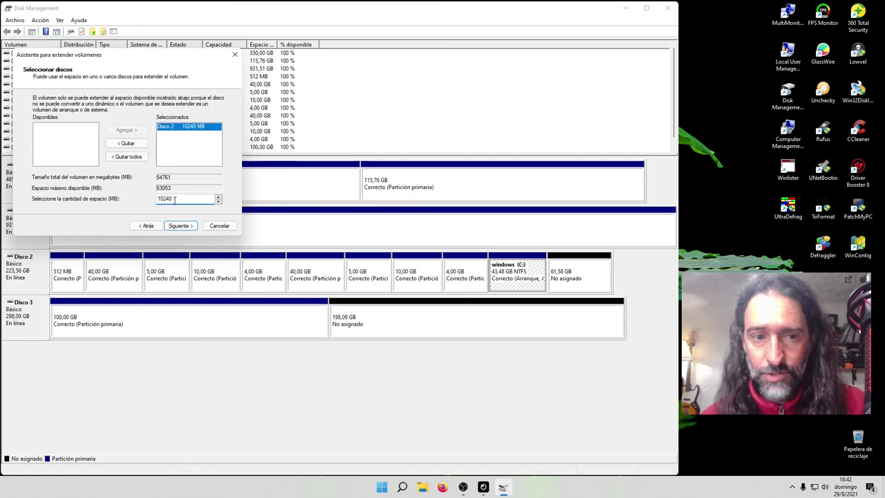
{"action": "left_click", "coordinate": [181, 226]}
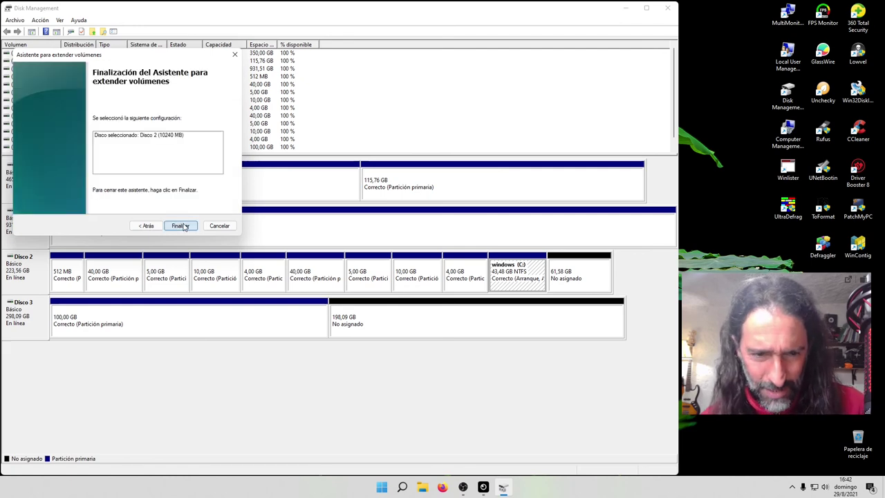
{"action": "left_click", "coordinate": [181, 225]}
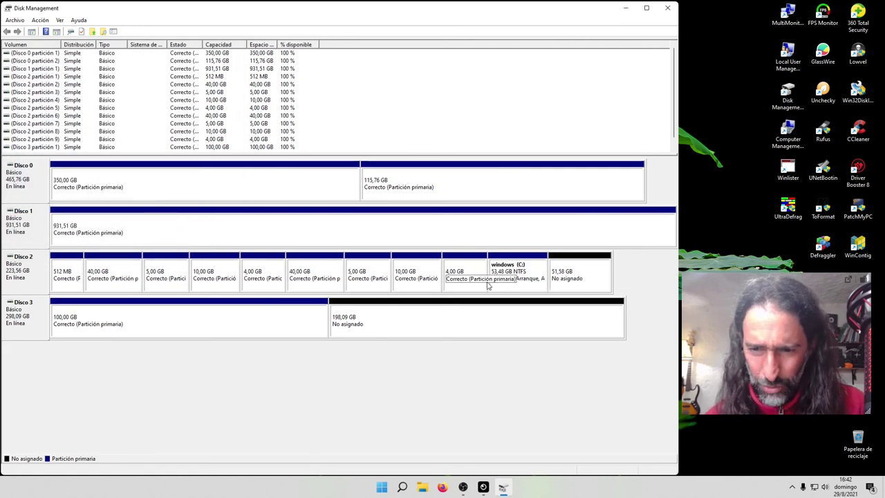
Minimize Disk Management and check the free space of the extended windows (C:) drive in Este equipo
{"action": "left_click", "coordinate": [624, 8]}
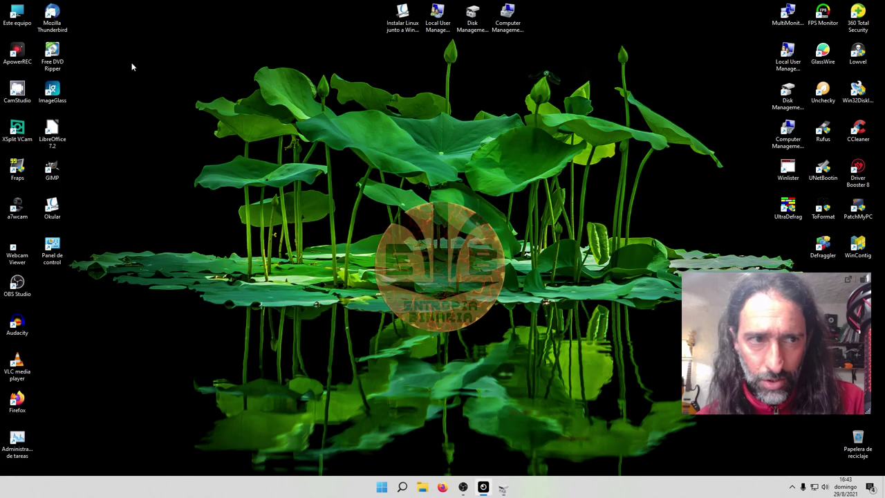
{"action": "double_click", "coordinate": [17, 16]}
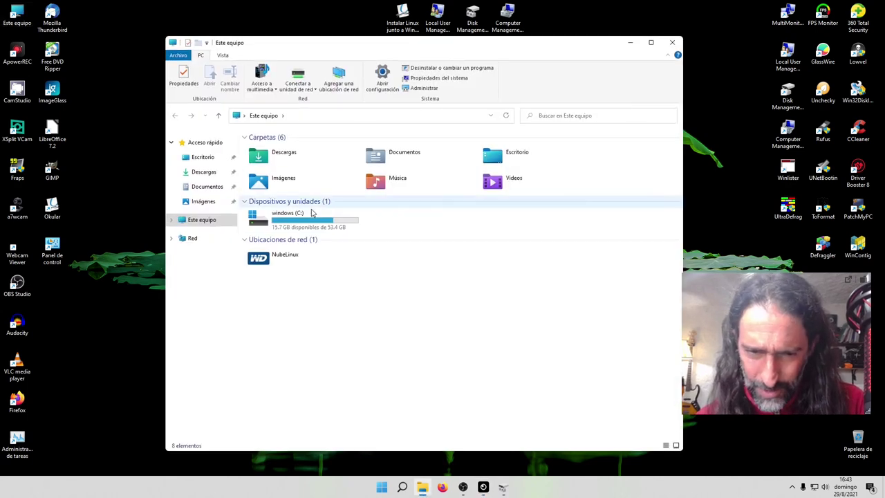
{"action": "left_click", "coordinate": [325, 225]}
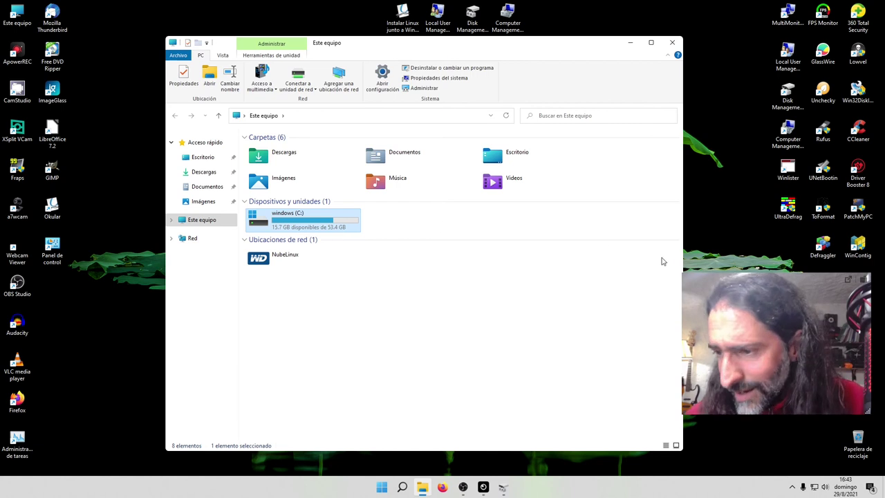
{"action": "left_click", "coordinate": [821, 247]}
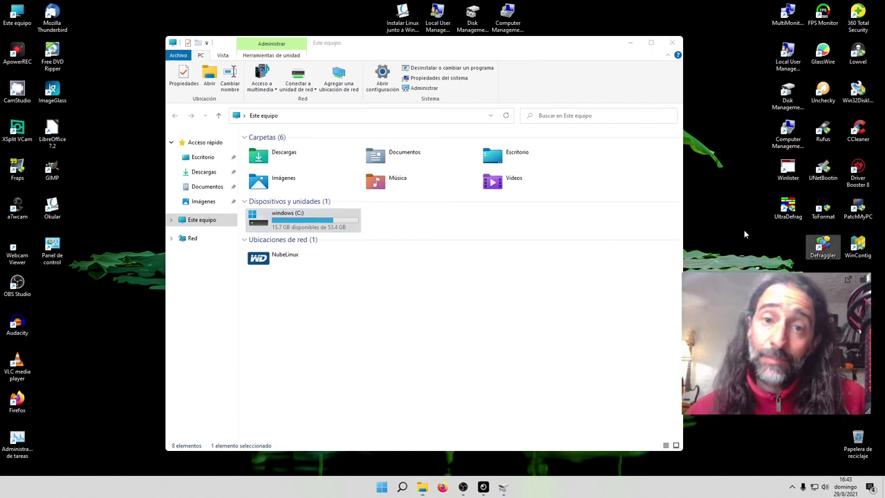
{"action": "left_click", "coordinate": [331, 222]}
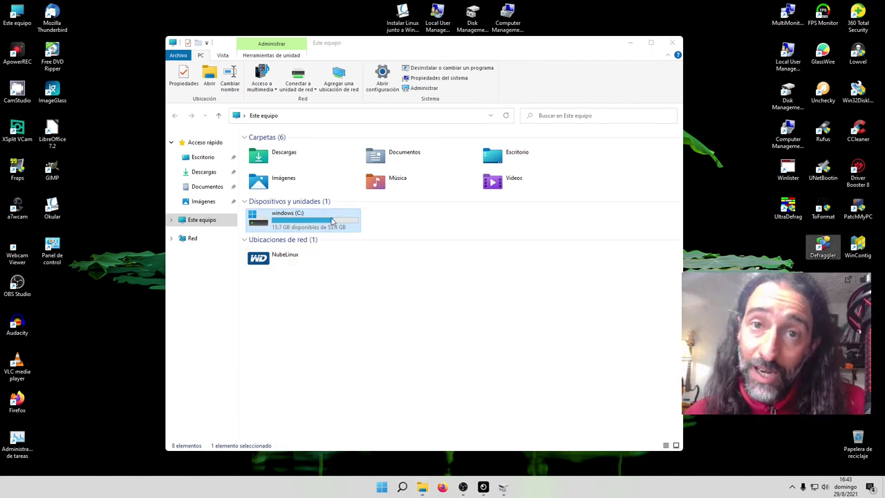